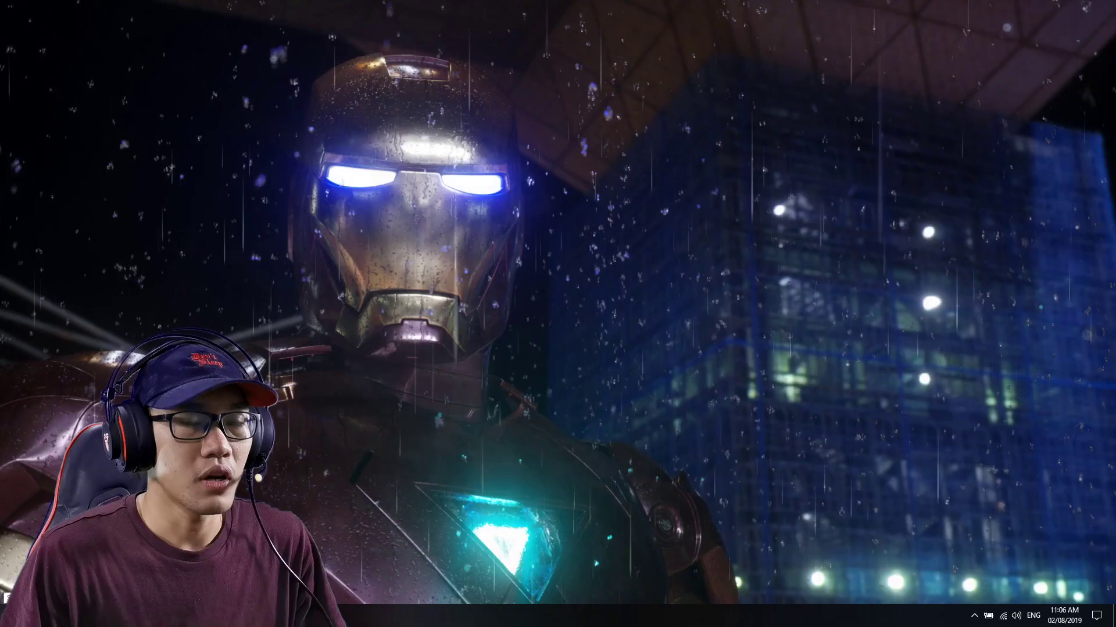
Launch PowerPoint 2016 from Windows search by typing 'power'.
key("super")
type("power")
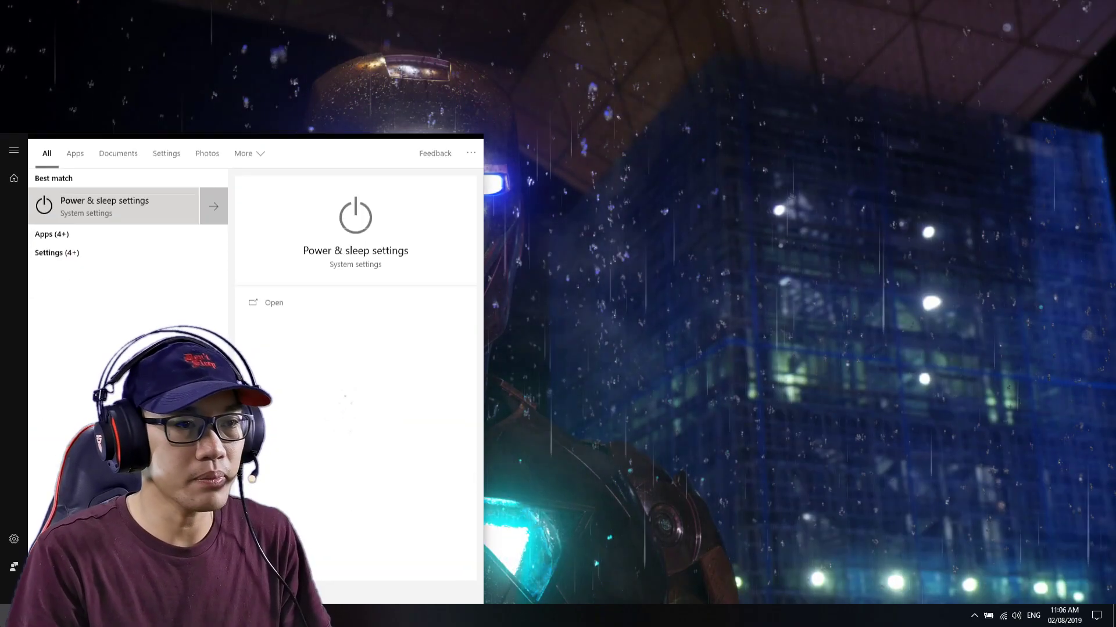
key("Return")
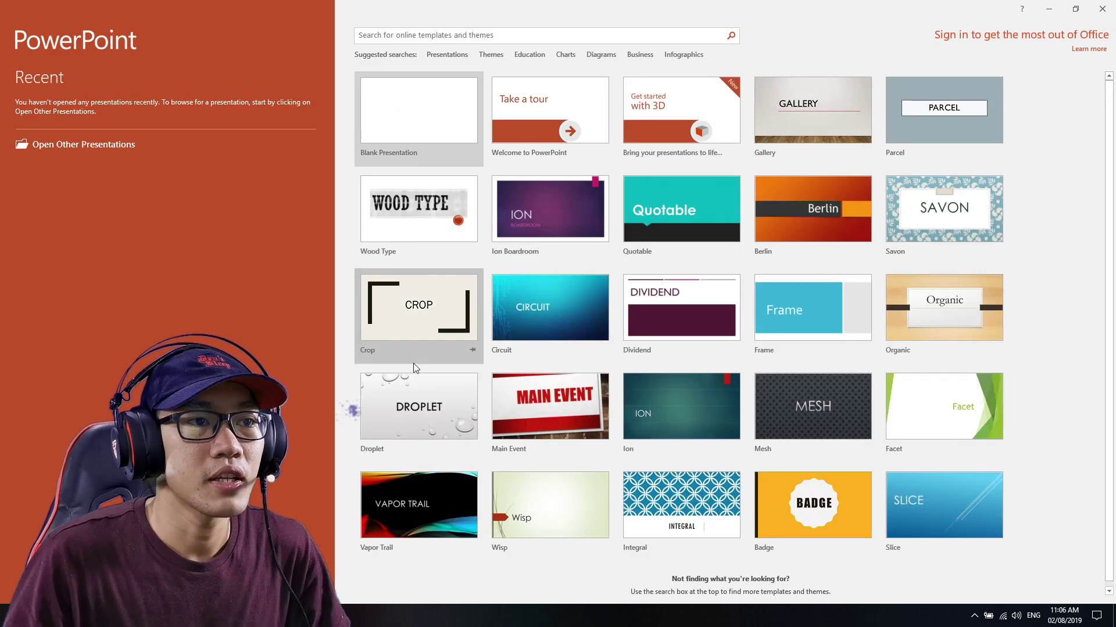
Create a blank presentation, delete both slide placeholders, close Design Tools, and show iSlide.
left_click(421, 118)
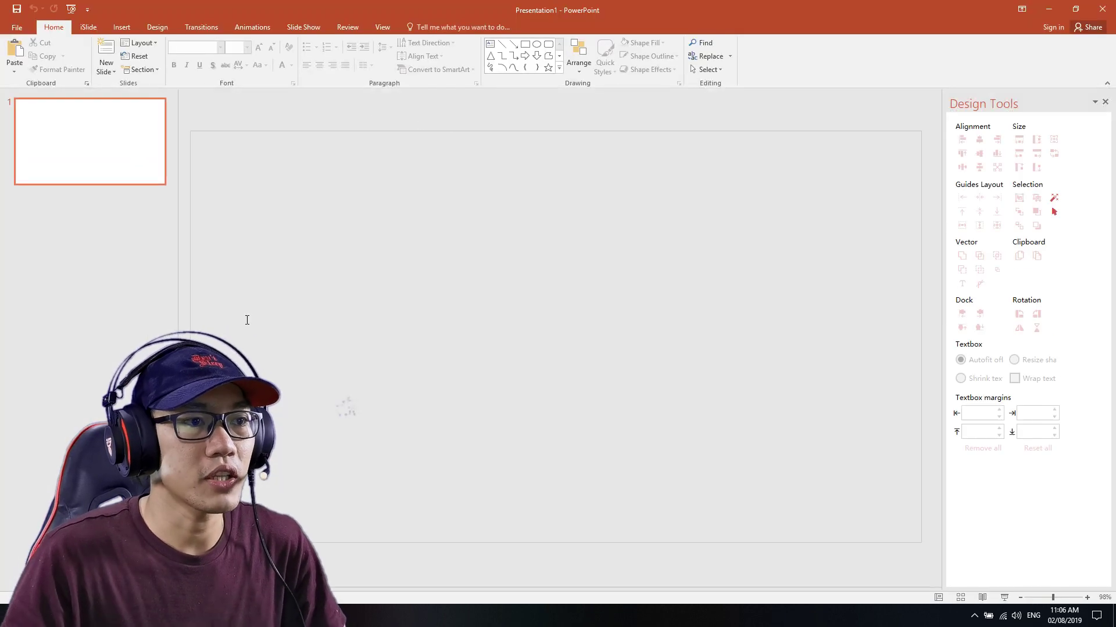
key("ctrl+a")
key("Delete")
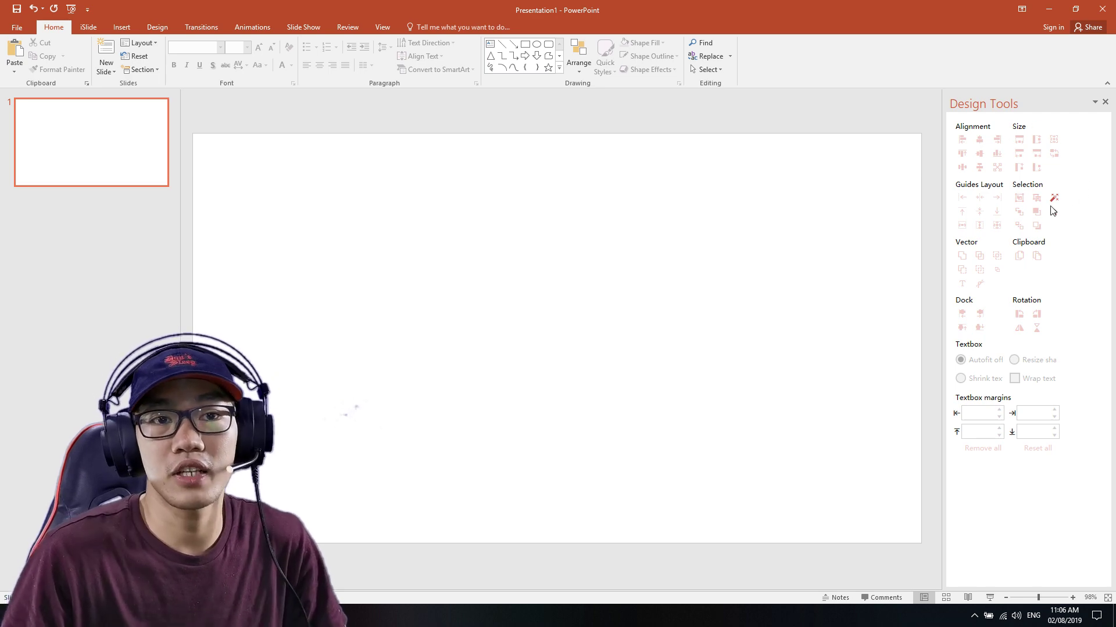
left_click(1106, 102)
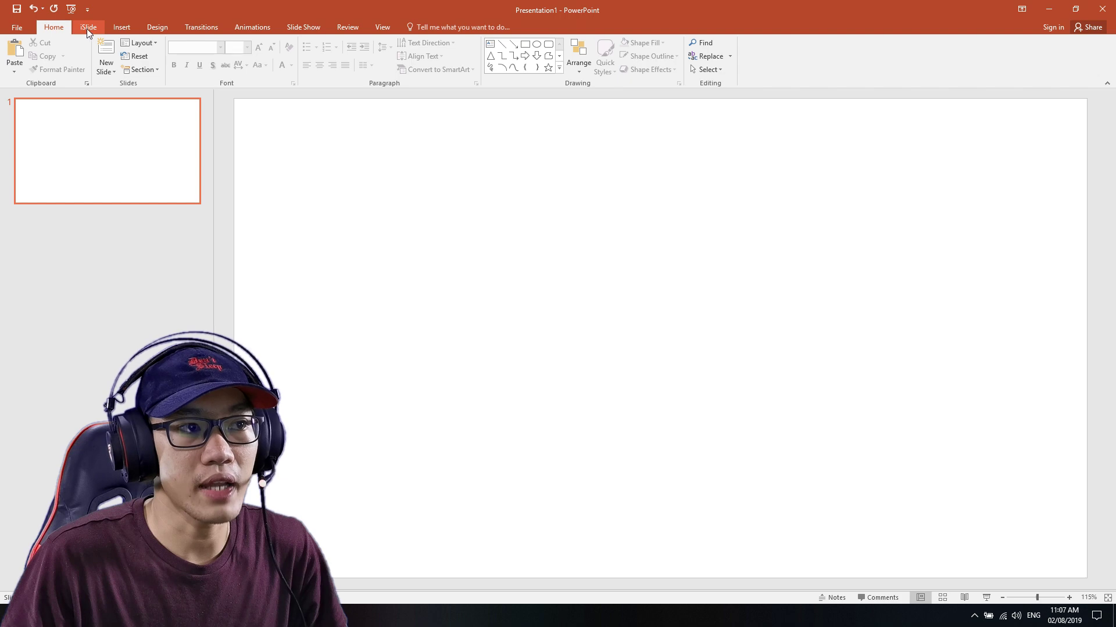
left_click(86, 29)
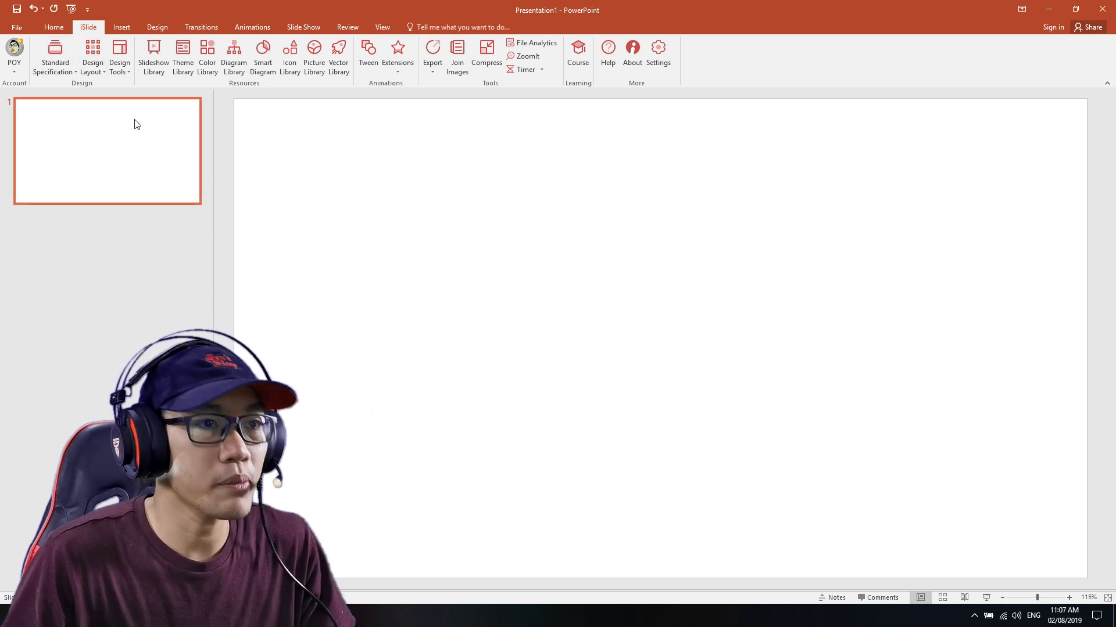
Draw a large rectangle across the middle of the blank slide.
left_click(120, 29)
left_click(199, 57)
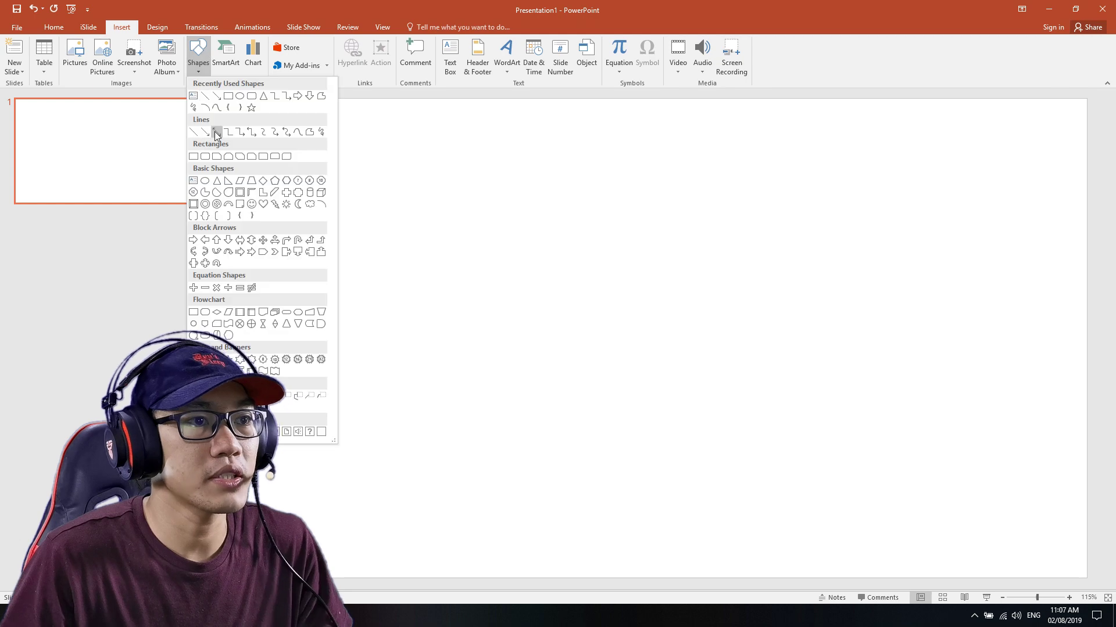
left_click(194, 157)
mouse_move(400, 157)
left_mouse_down()
mouse_move(1020, 508)
mouse_move(928, 527)
left_mouse_up()
left_click_drag(755, 383, 727, 380)
left_click(232, 150)
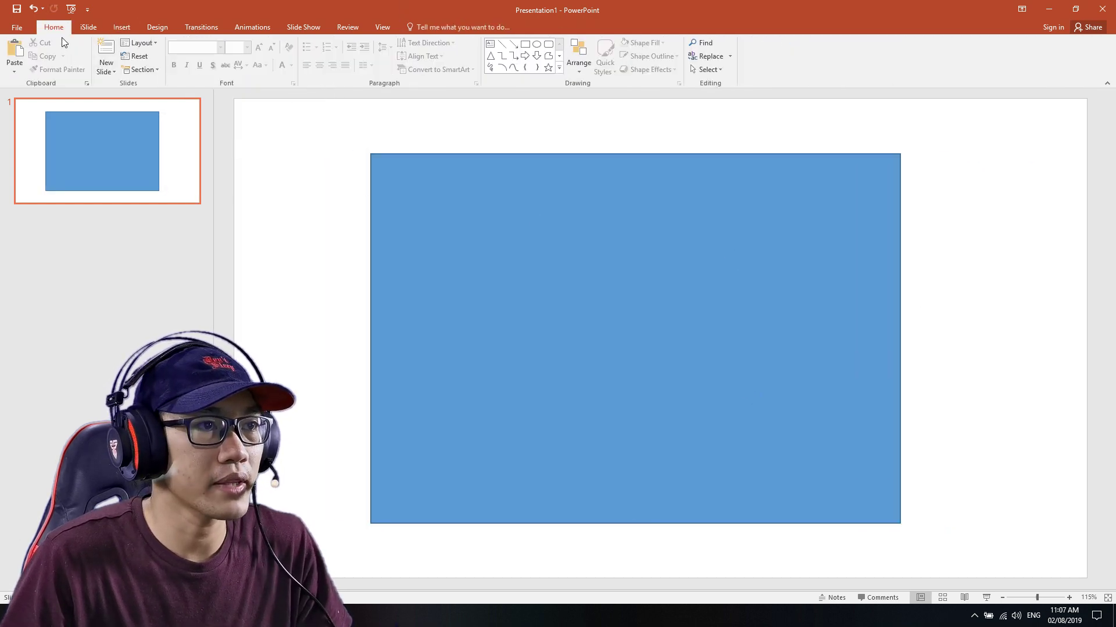
Open iSlide's layout tools with the blue rectangle selected.
left_click(81, 27)
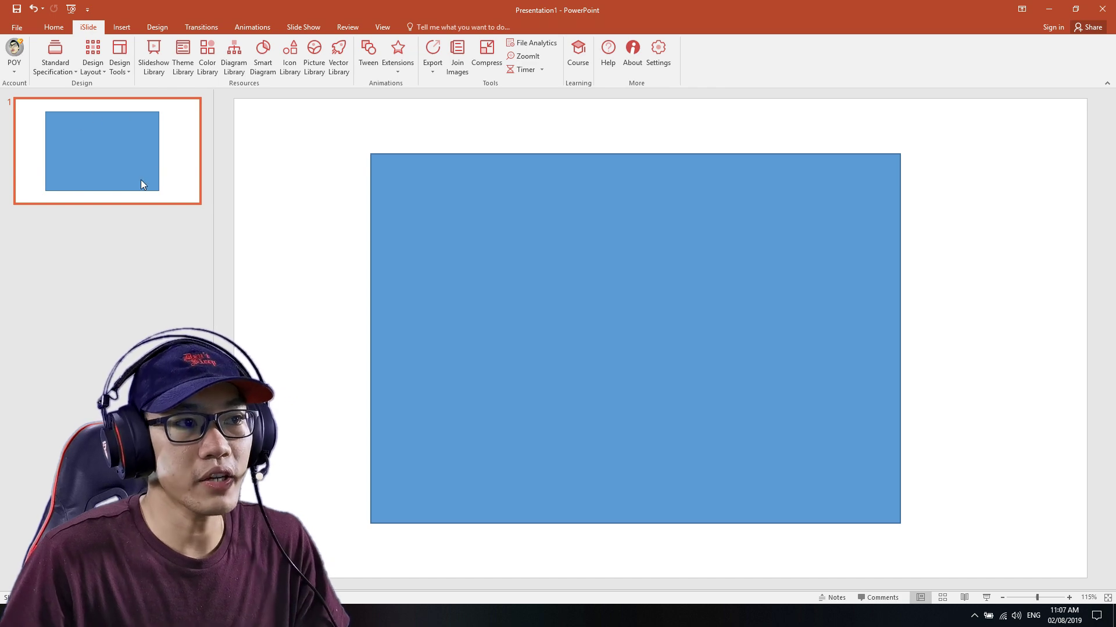
left_click(93, 70)
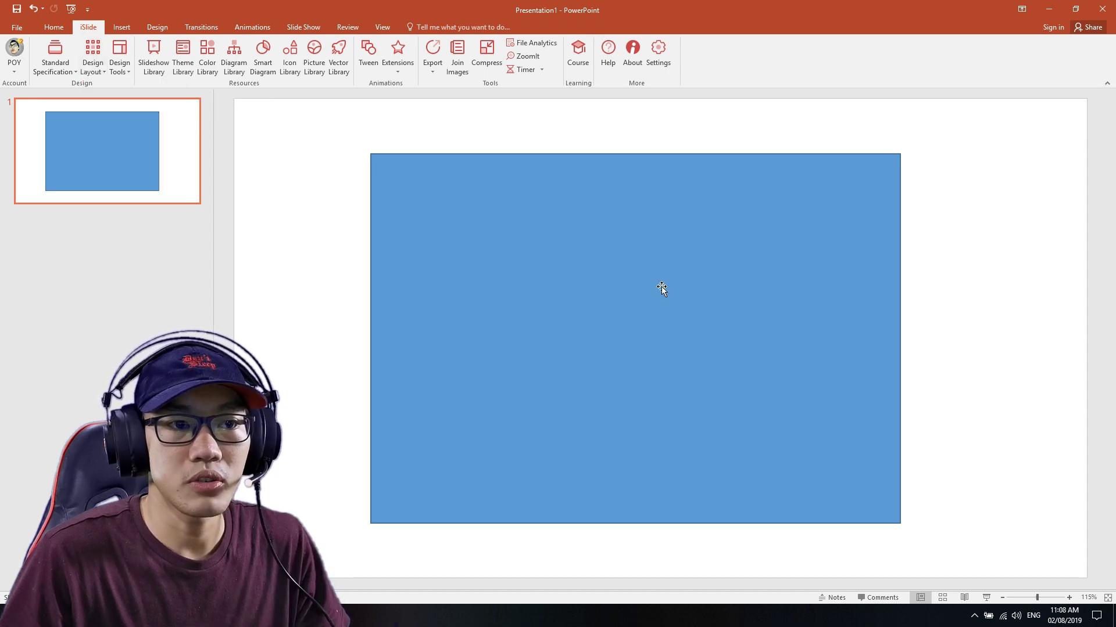
left_click(873, 511)
Shrink the rectangle and begin a Matrix Layout with three rows and 120 horizontal spacing.
left_click_drag(898, 525, 564, 283)
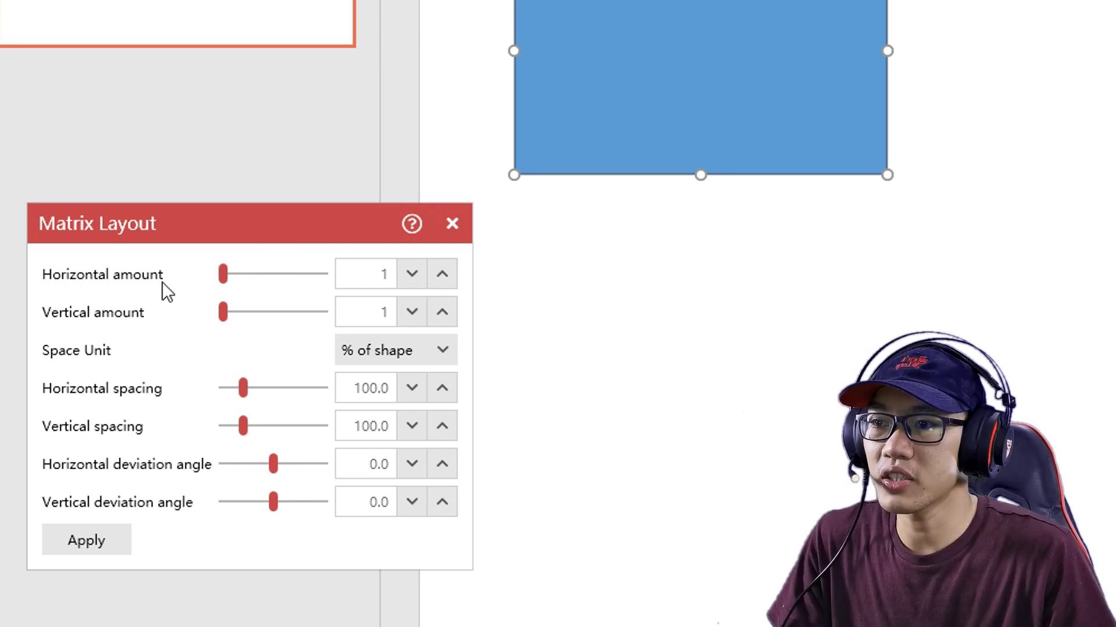
left_click(441, 274)
left_click(442, 274)
left_click(442, 274)
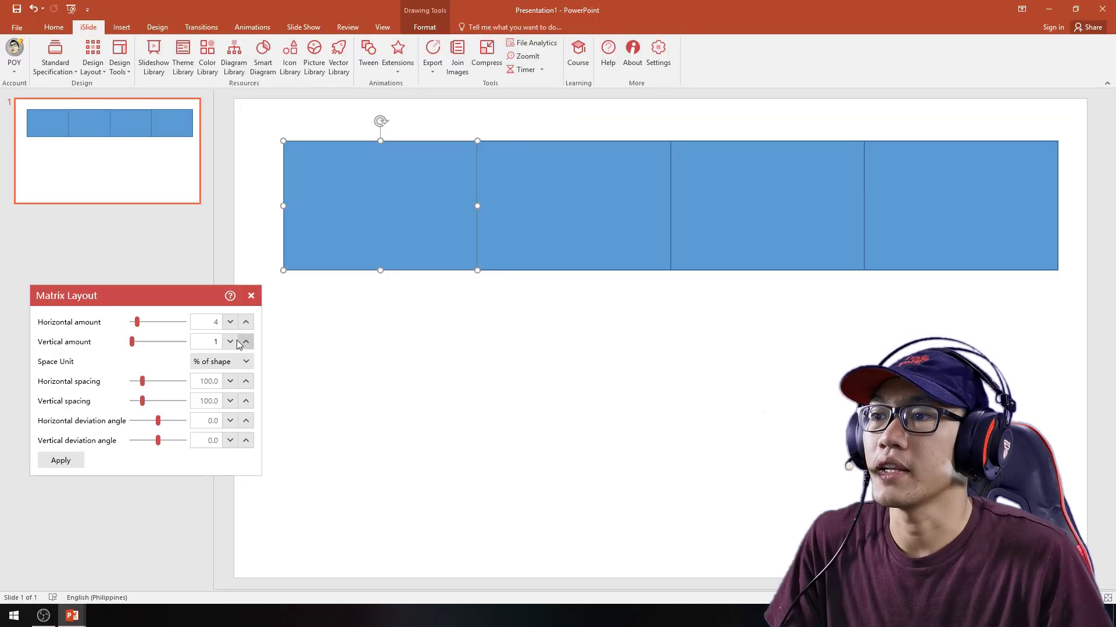
left_click(246, 341)
left_click(246, 342)
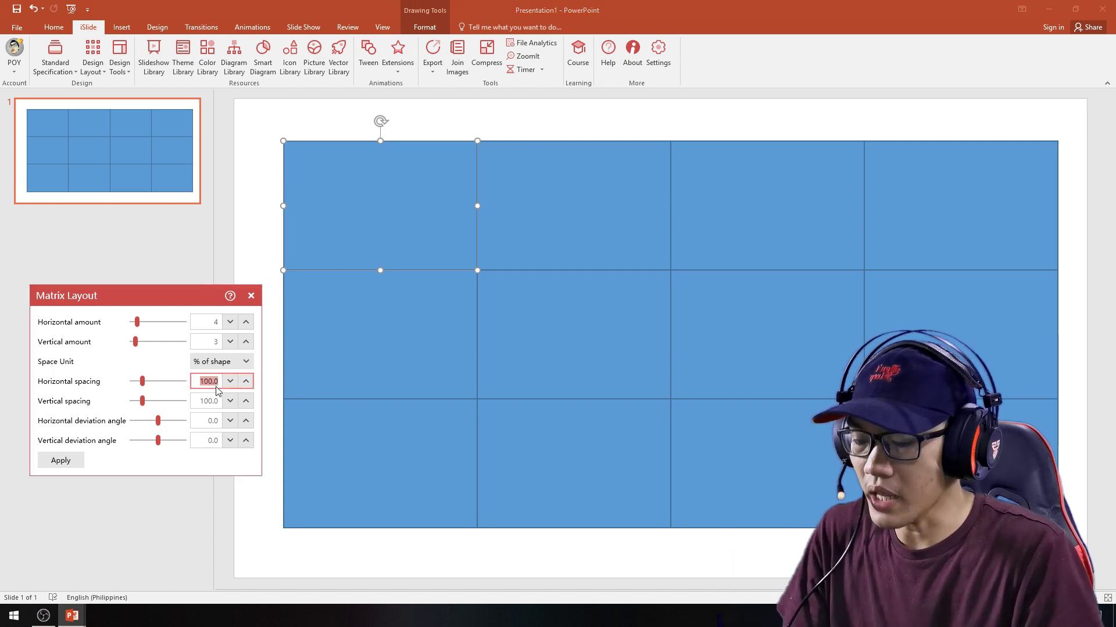
type("120")
key("Return")
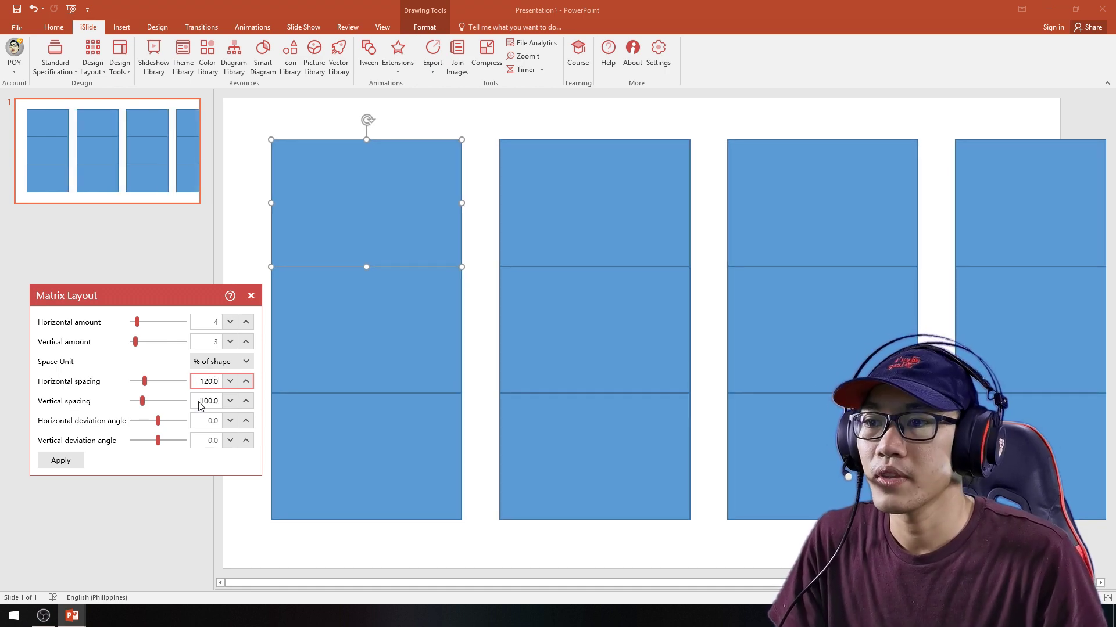
Set the matrix to three columns with 120 vertical spacing, giving nine rectangles.
left_click(246, 323)
left_click(230, 323)
left_click(230, 323)
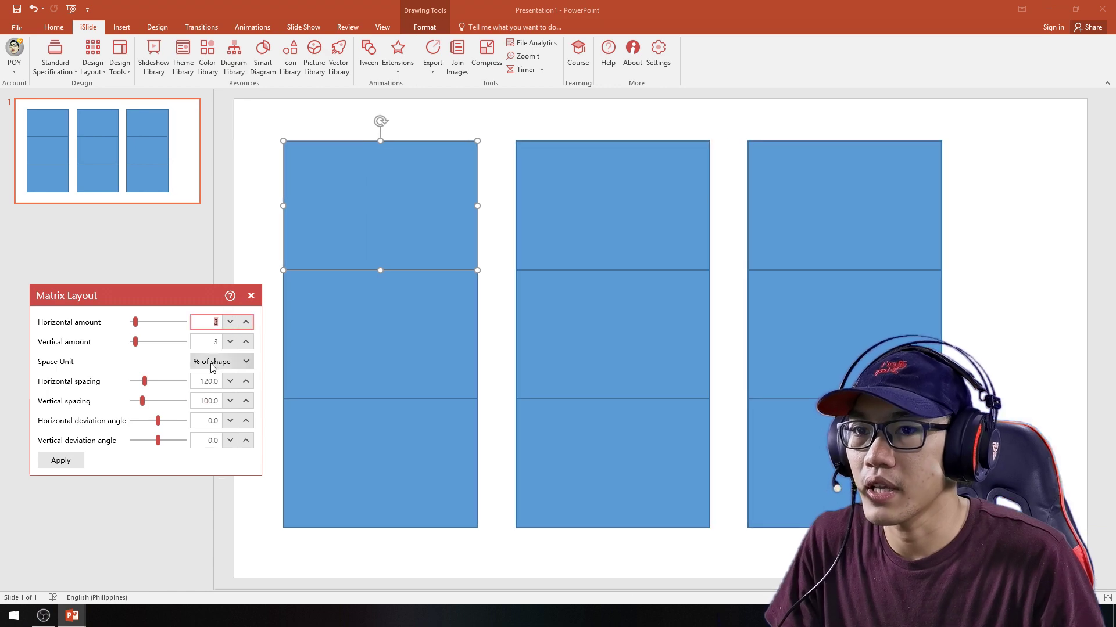
double_click(208, 401)
type("120")
key("Return")
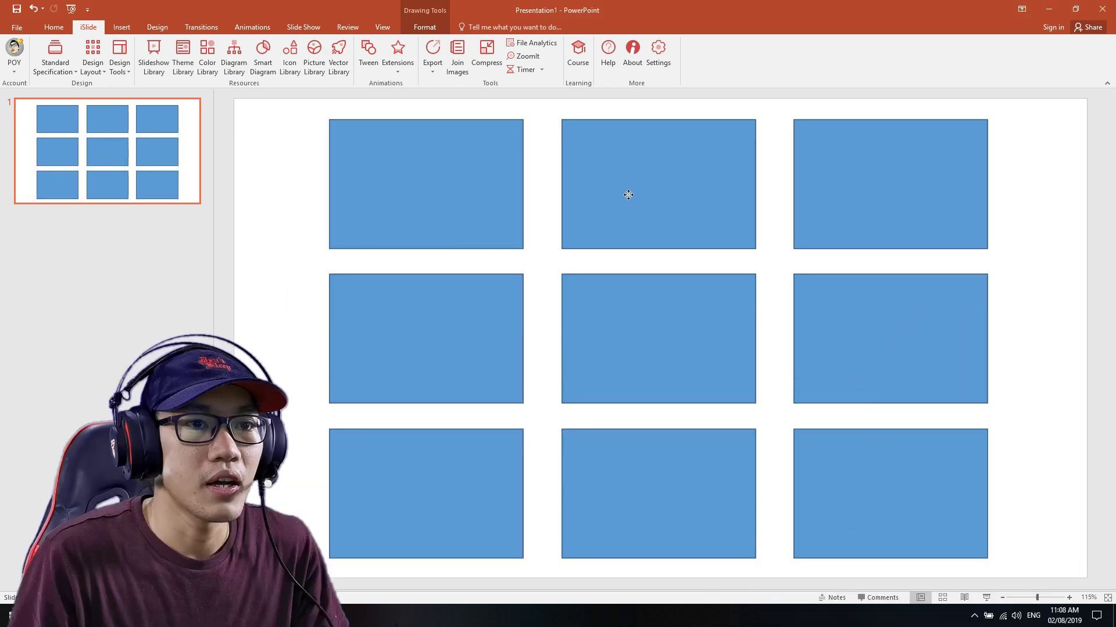
key("ctrl+a")
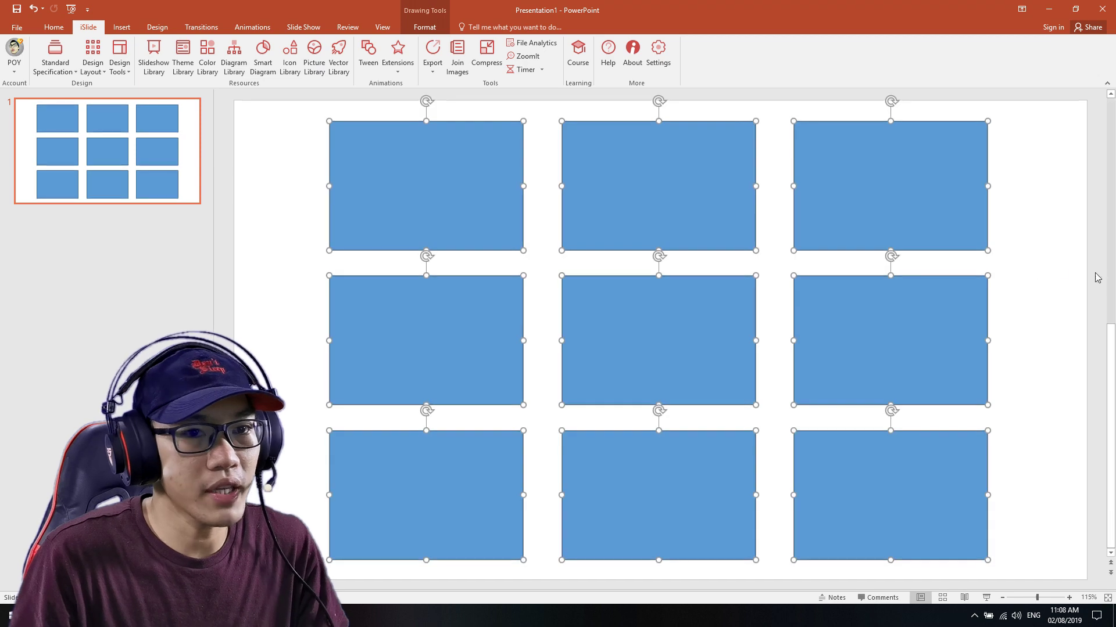
left_click(1056, 266)
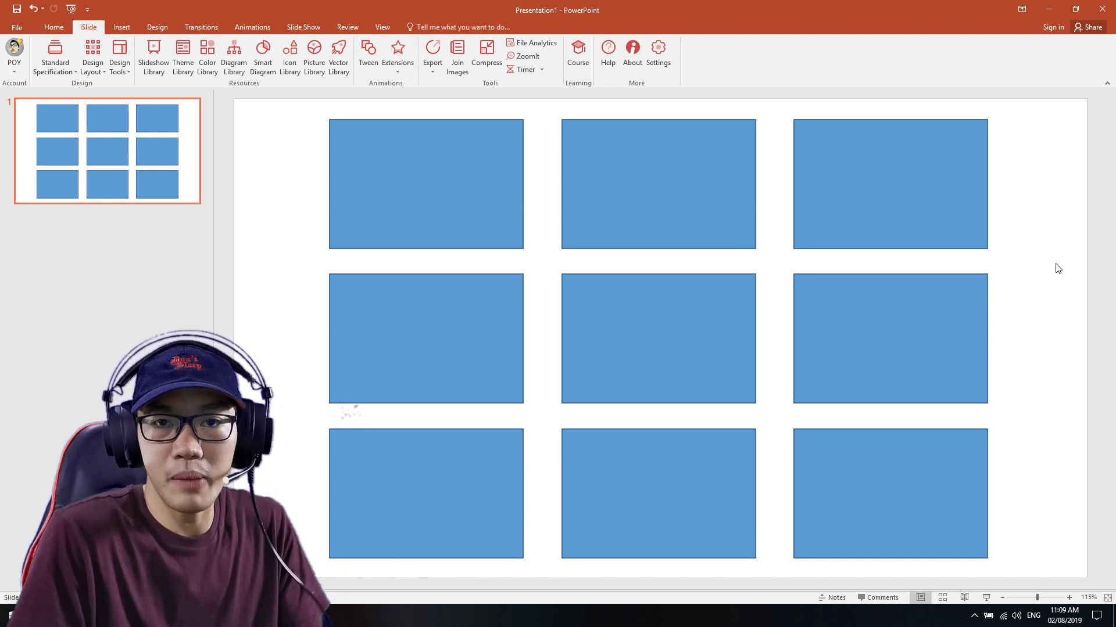
Test-move the top-left rectangle back into place, then delete all nine rectangles.
left_click(416, 175)
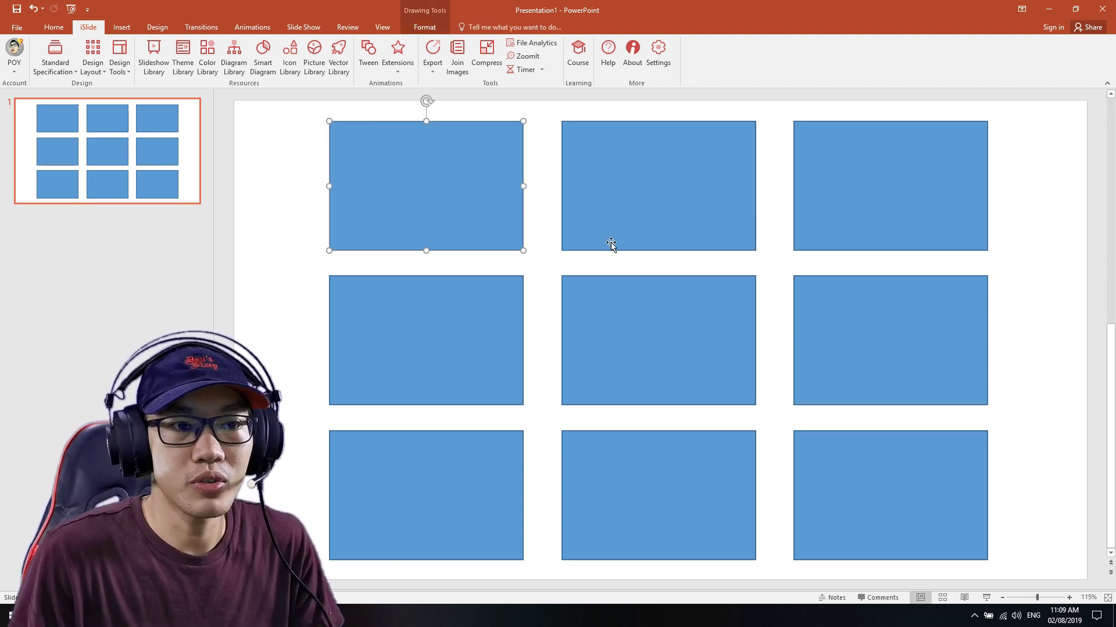
left_click_drag(461, 204, 464, 200)
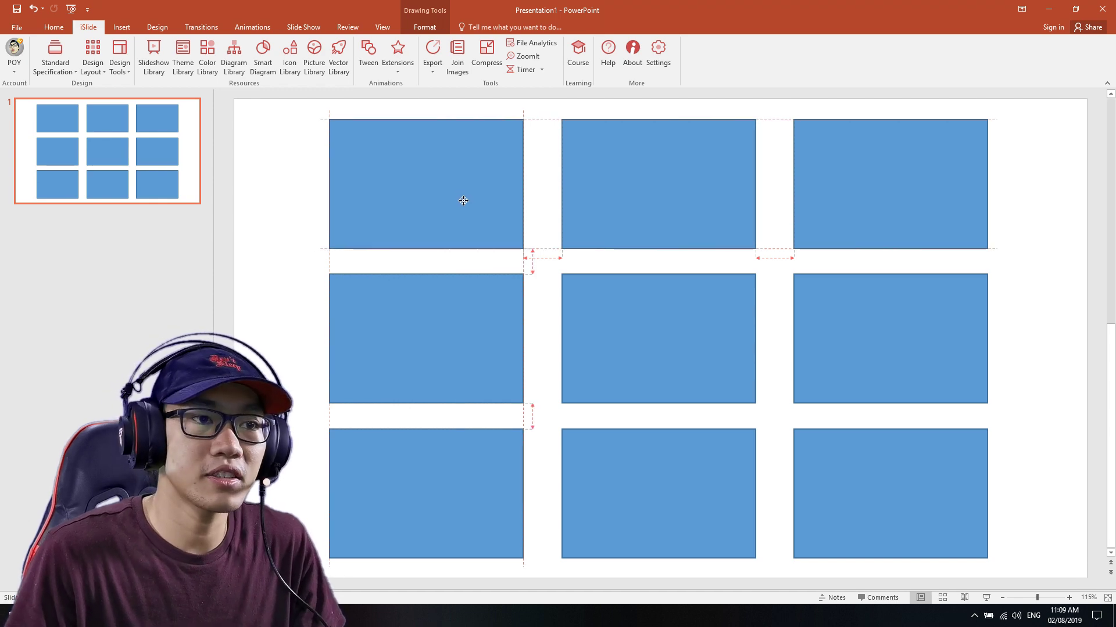
left_click_drag(469, 204, 462, 199)
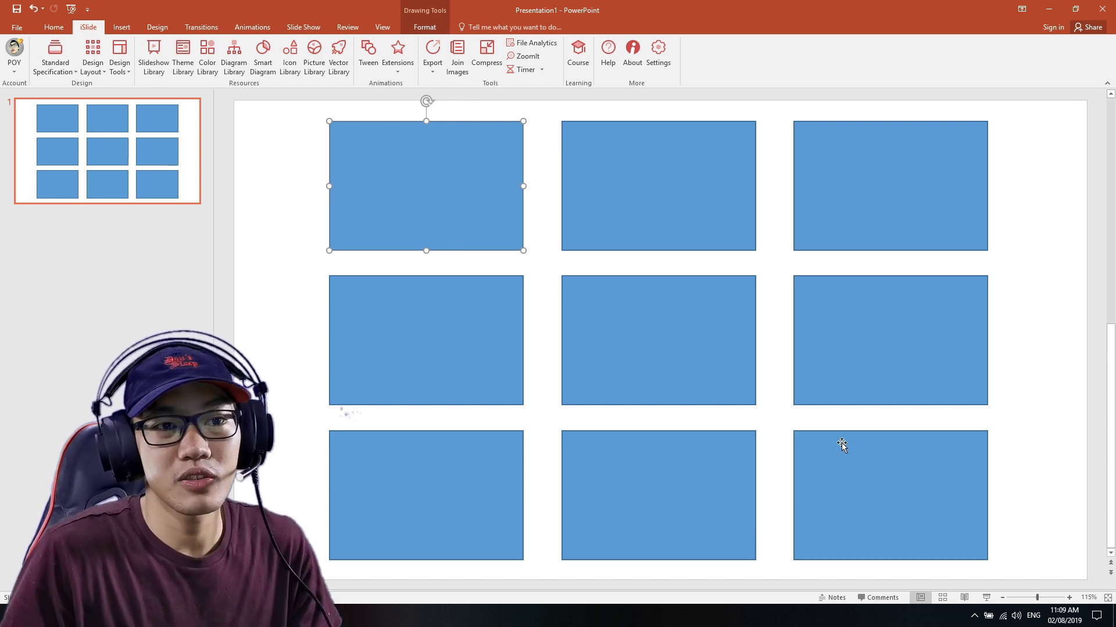
key("ctrl+a")
key("Delete")
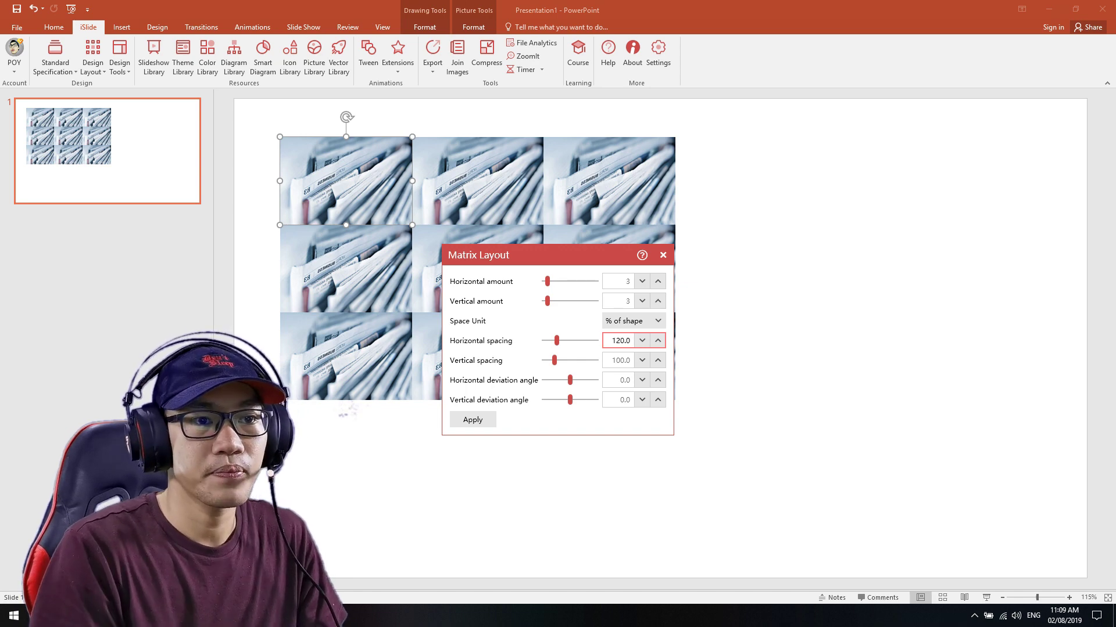
key("Return")
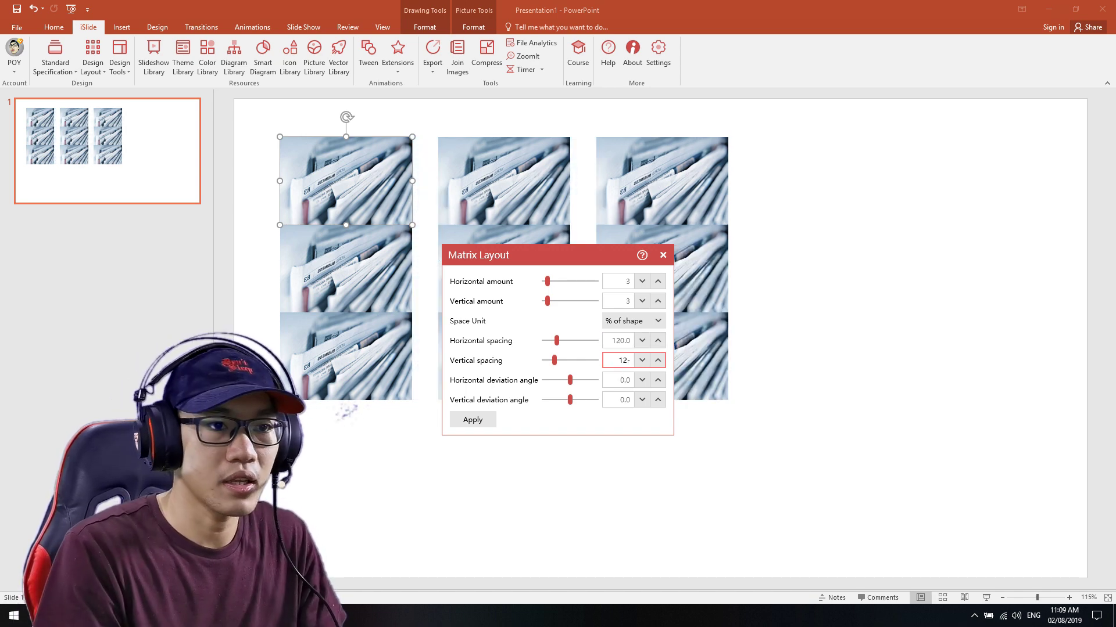
key("Return")
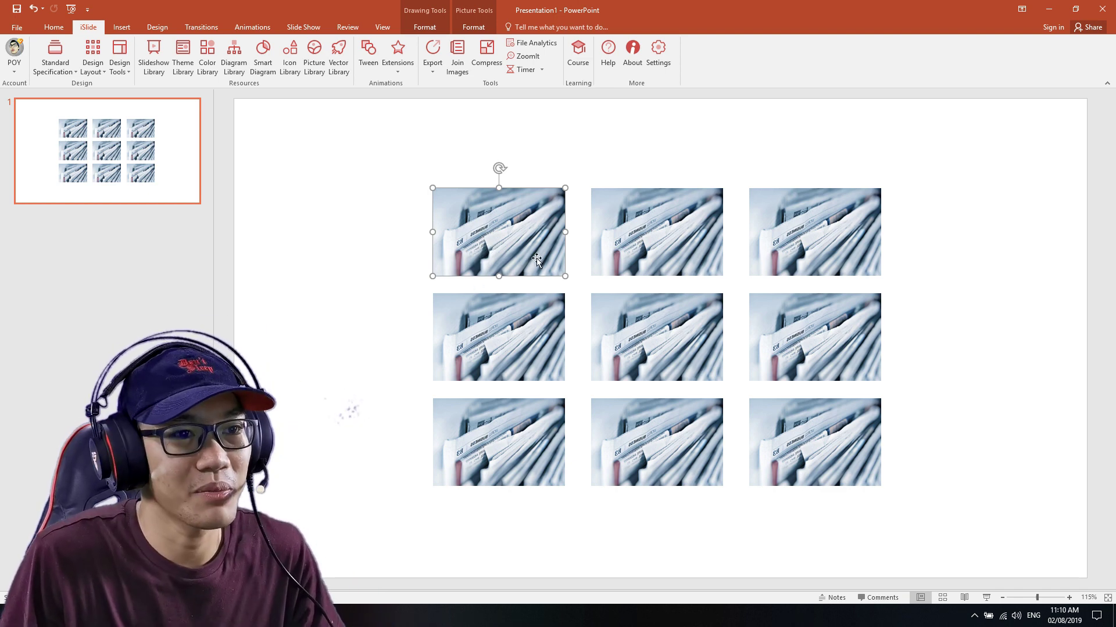
type("t")
left_click(375, 214)
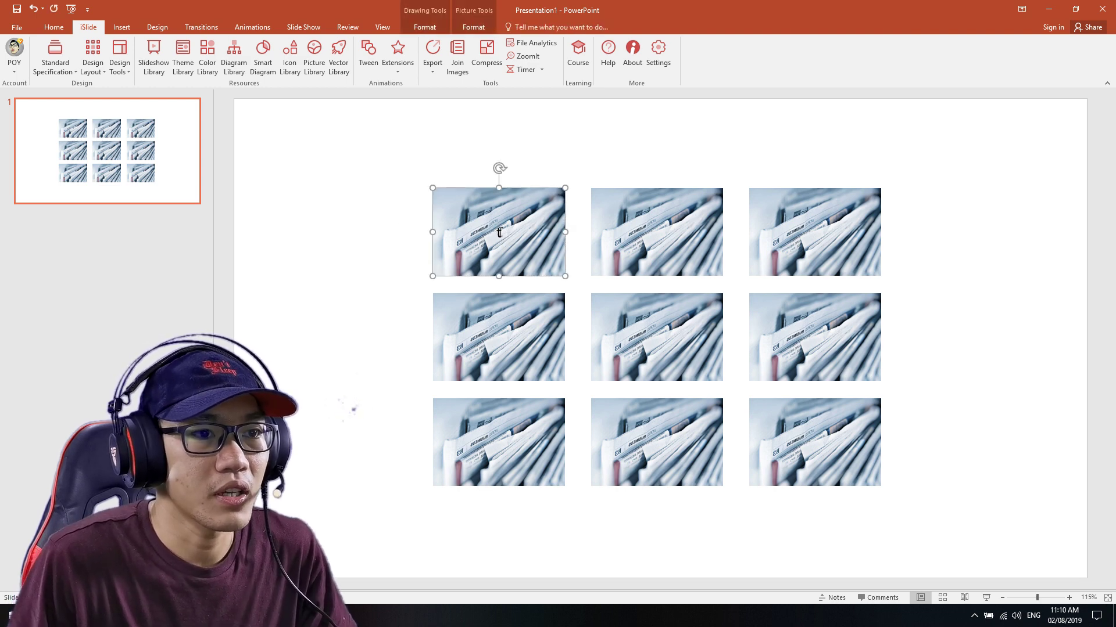
key("Delete")
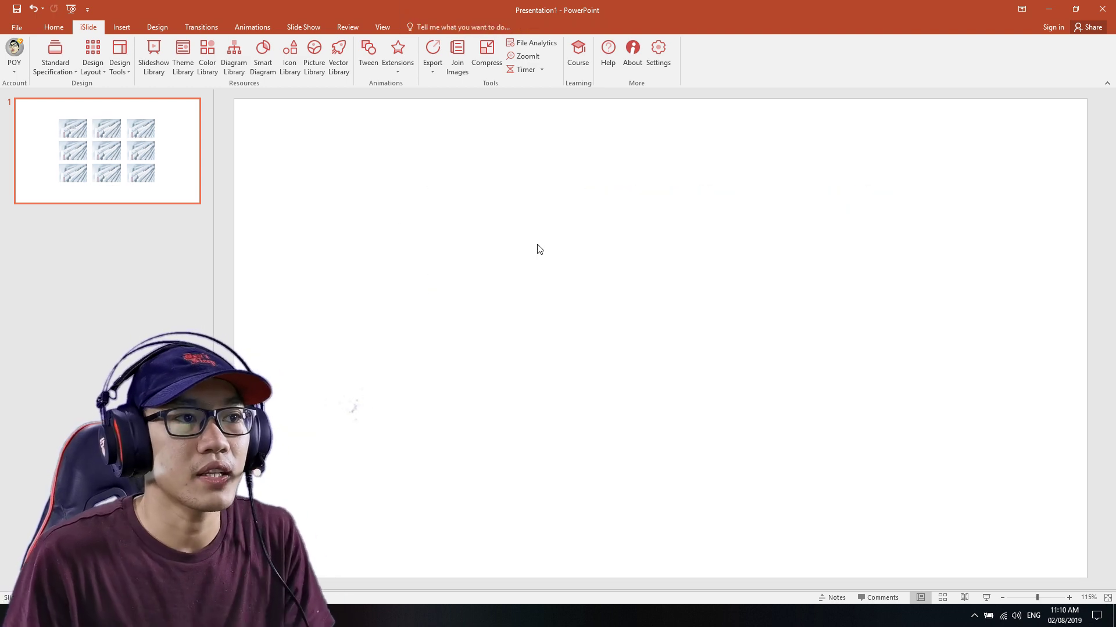
Step back through undo history until the original large newspaper photo returns.
left_click(93, 64)
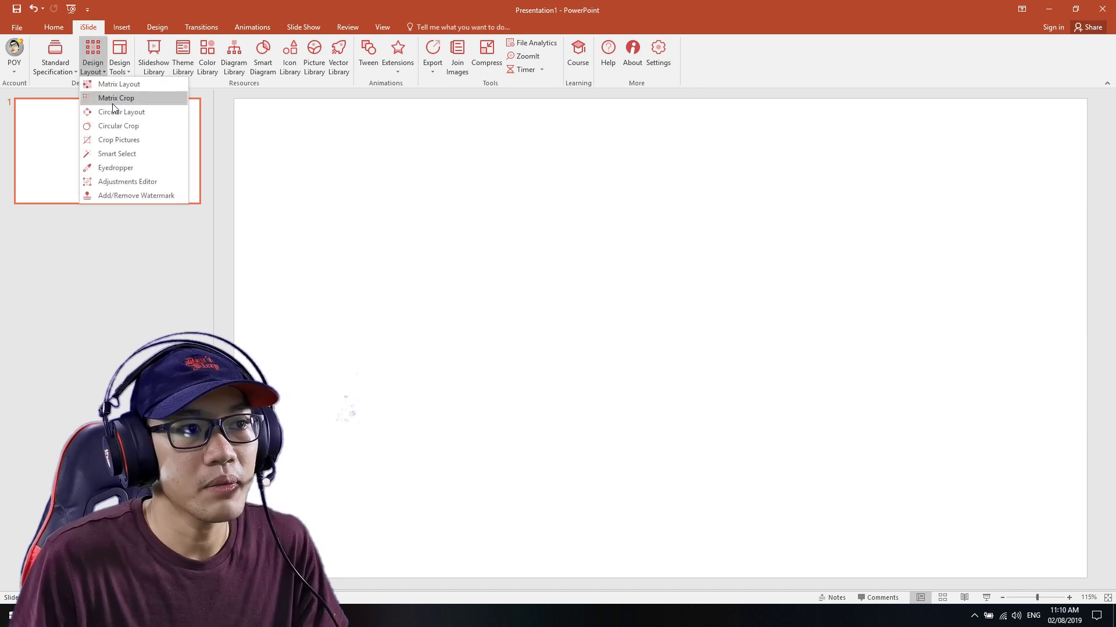
left_click(306, 148)
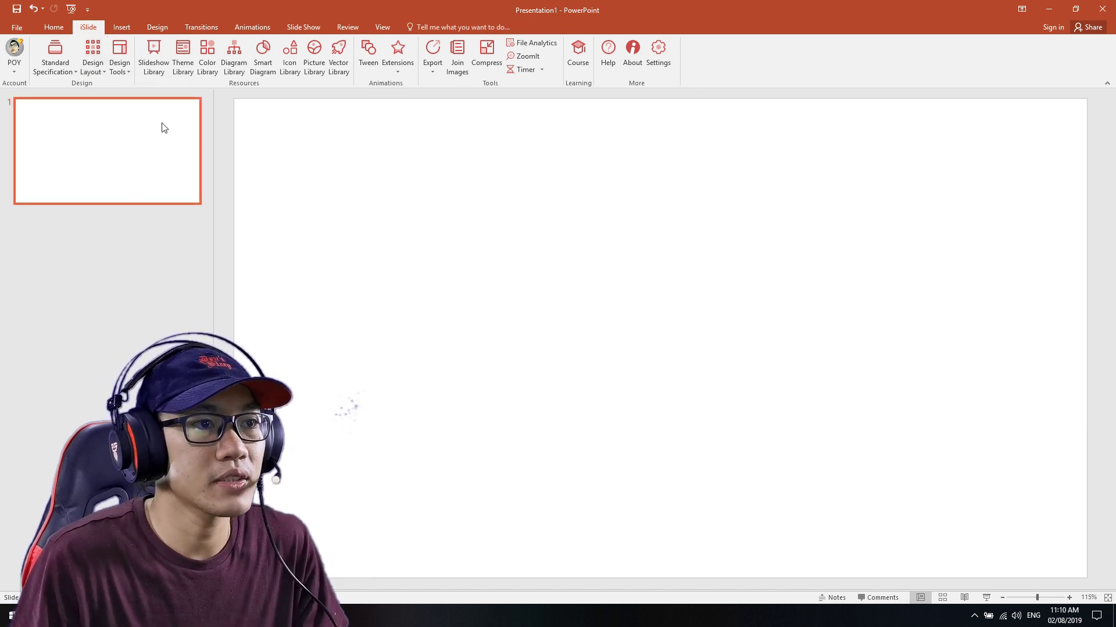
key("ctrl+z")
key("Escape")
key("ctrl+y")
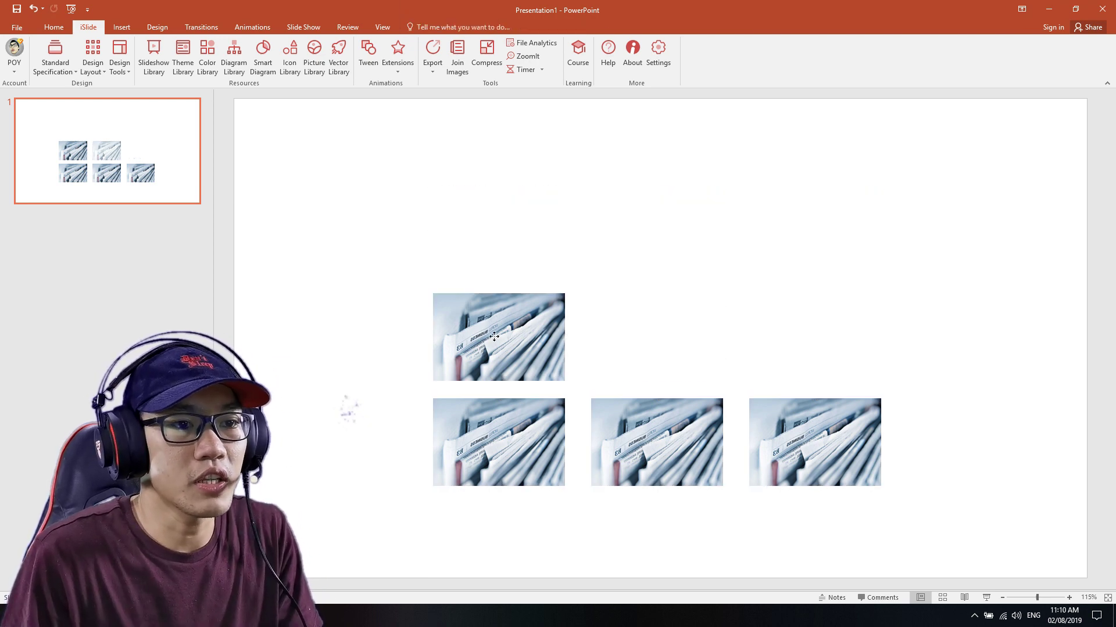
key("ctrl+z")
key("ctrl+z")
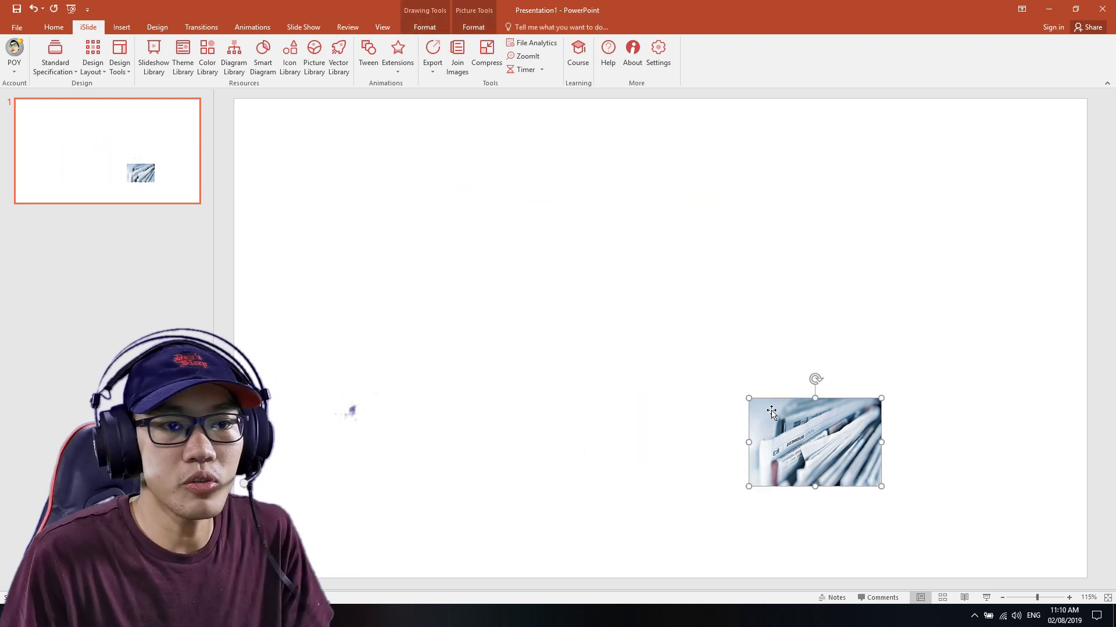
key("ctrl+y")
key("ctrl+y")
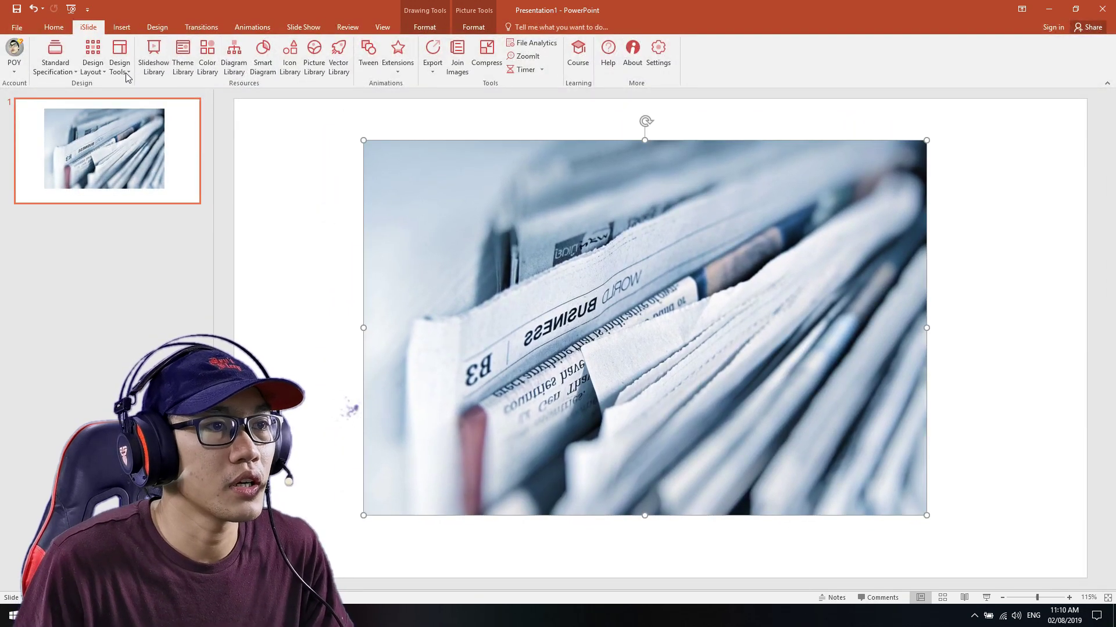
left_click(94, 63)
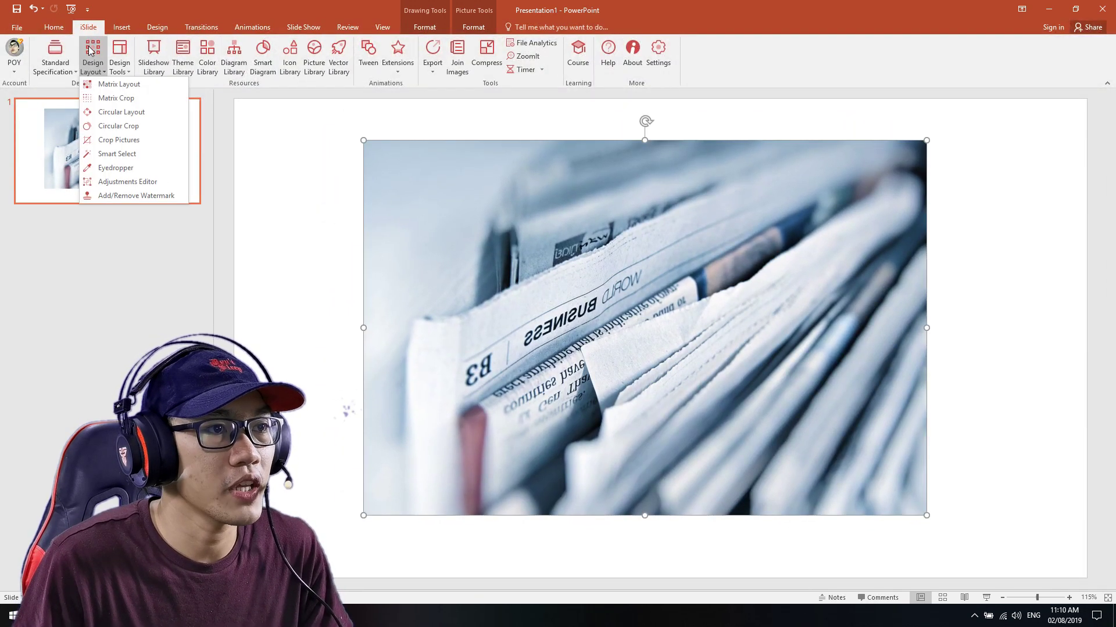
Matrix Crop the newspaper photo into a 3×3 grid of tiles with spacing 20.
left_click(117, 99)
mouse_move(567, 254)
left_mouse_down()
mouse_move(398, 240)
mouse_move(201, 204)
left_mouse_up()
double_click(255, 273)
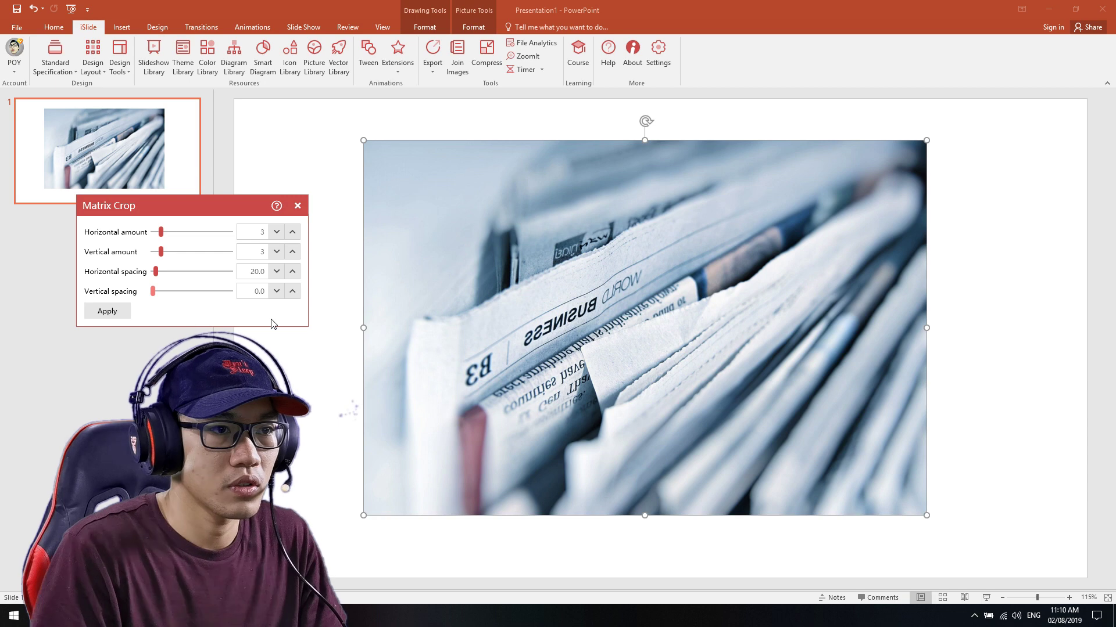
type("20")
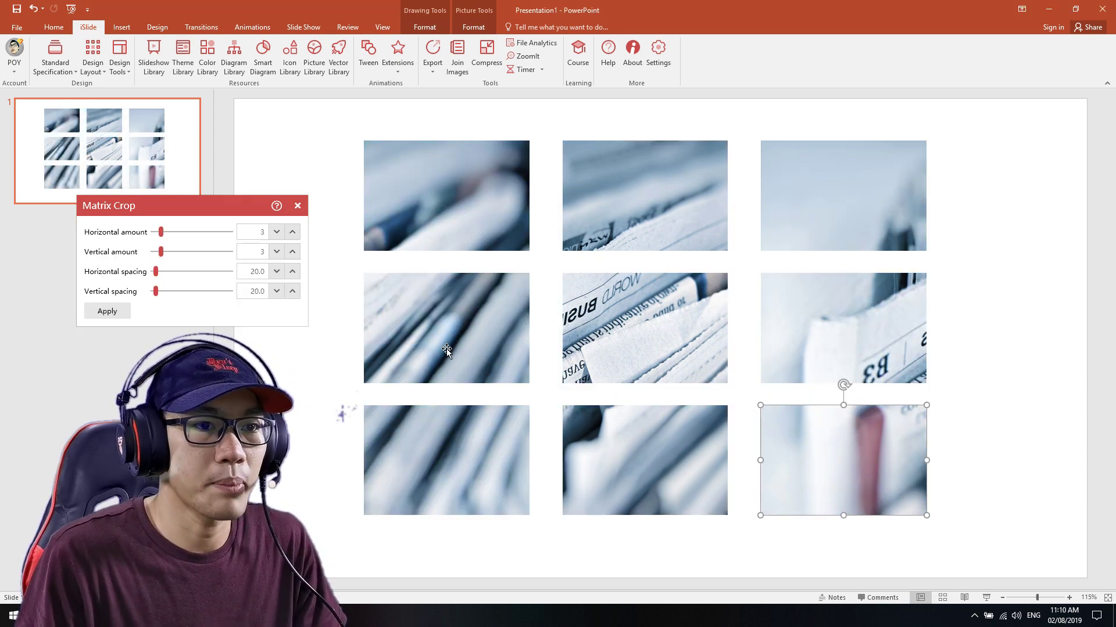
left_click(296, 206)
left_click(301, 162)
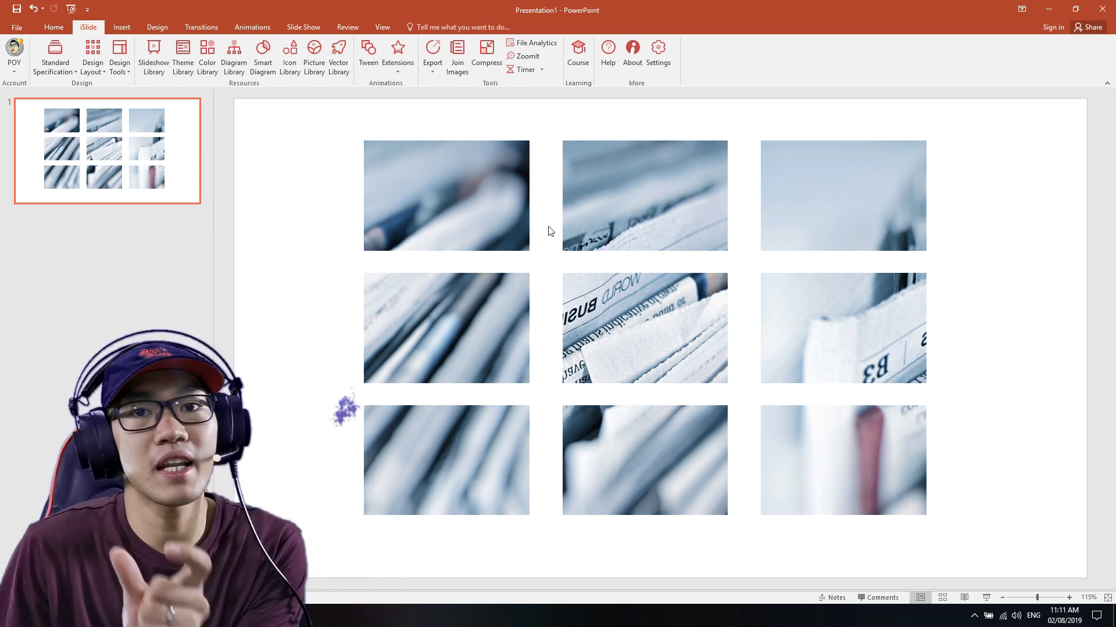
Select all nine newspaper tiles and delete them.
left_click(521, 210)
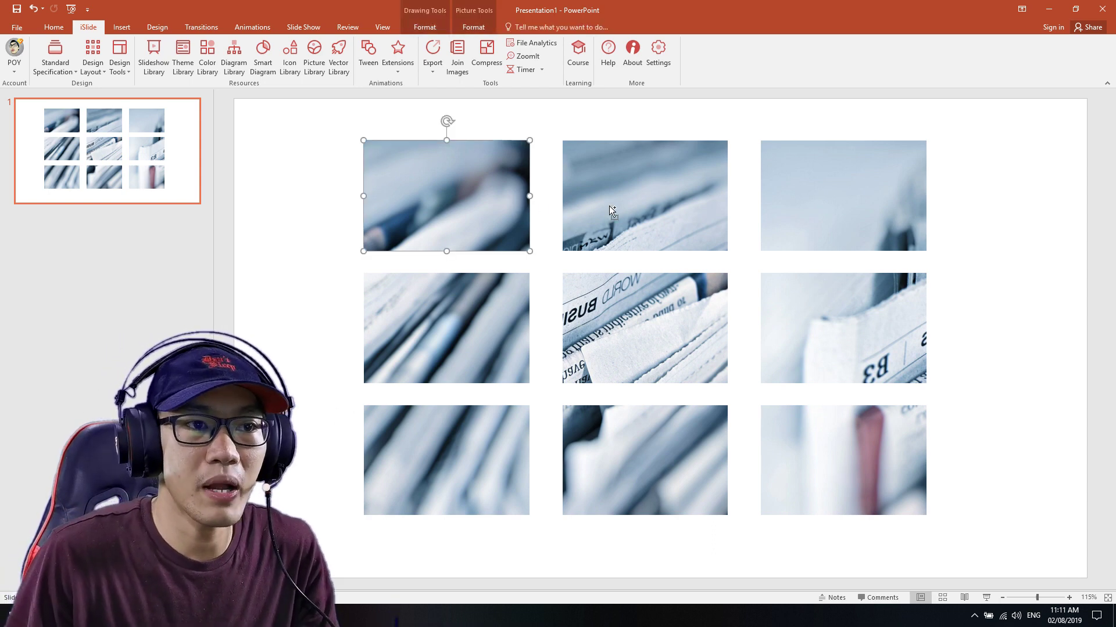
left_click(497, 328, "shift")
left_click(494, 465, "shift")
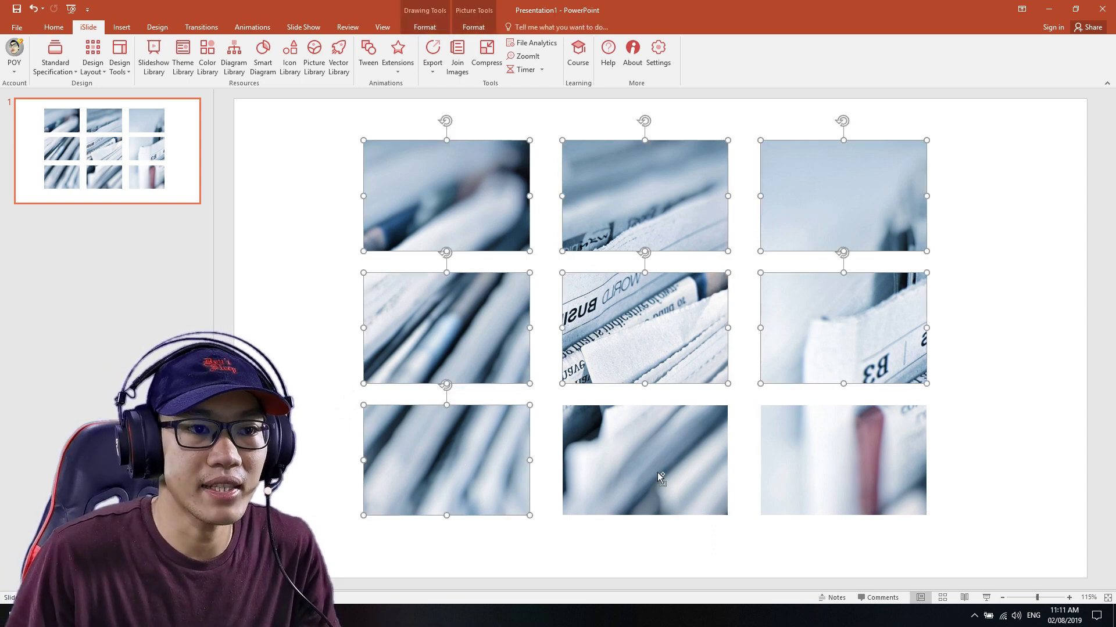
left_click(645, 470, "shift")
left_click(836, 482, "shift")
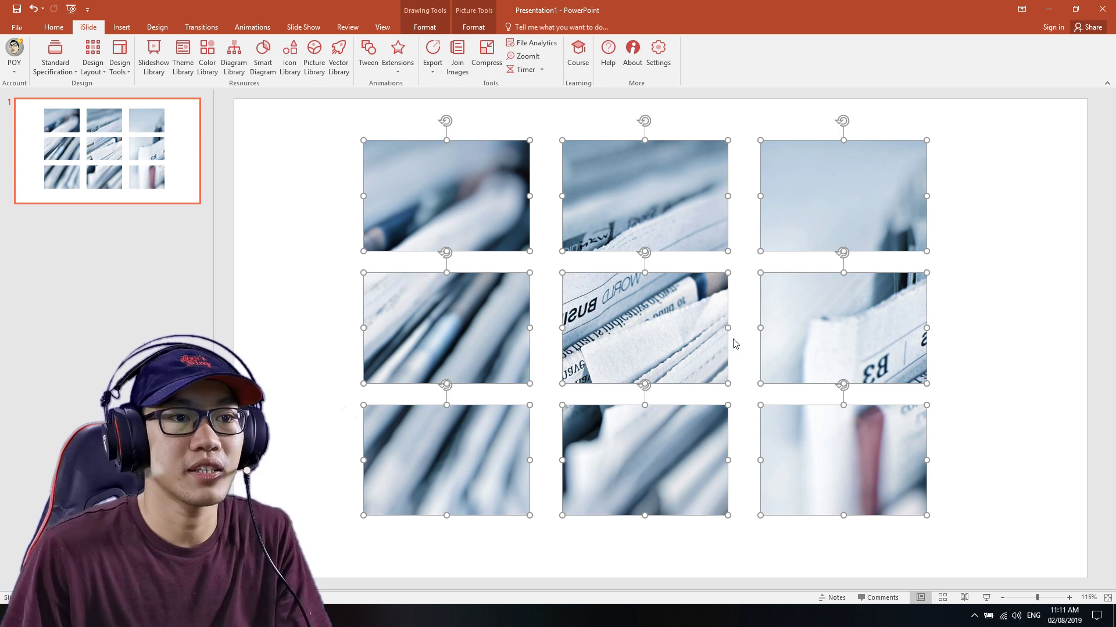
key("Delete")
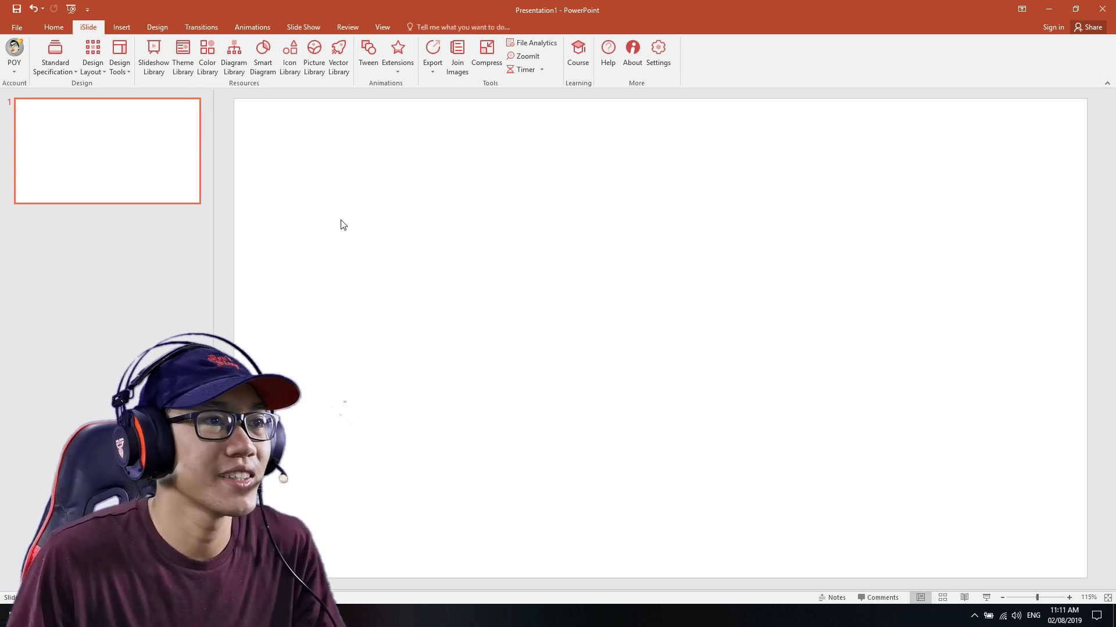
left_click(101, 74)
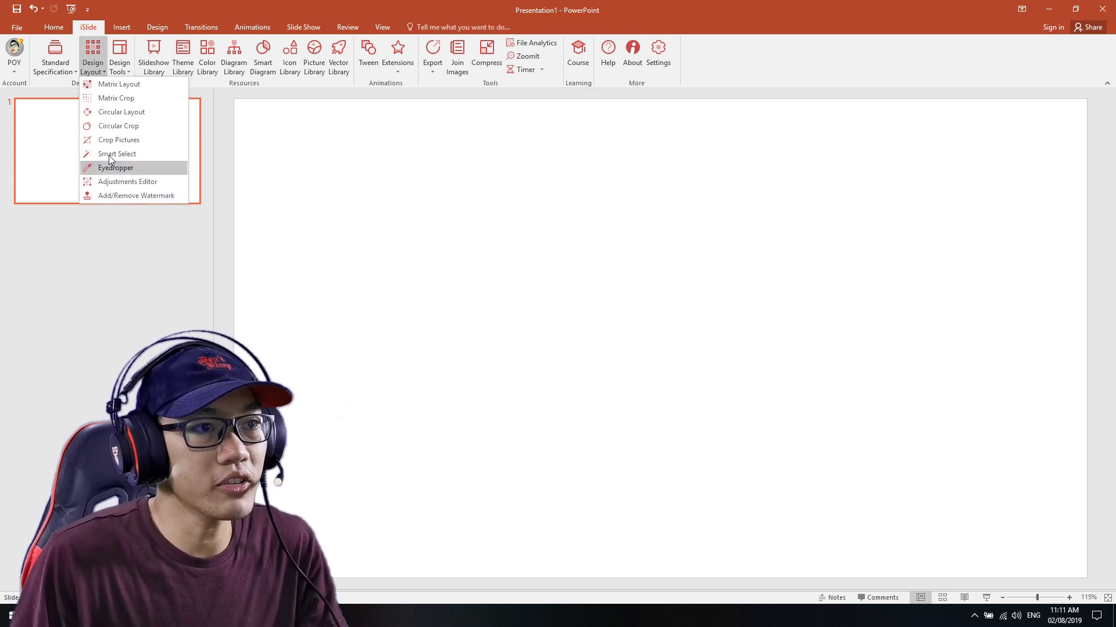
Draw a large oval circle just right of the slide centre.
left_click(125, 25)
left_click(198, 55)
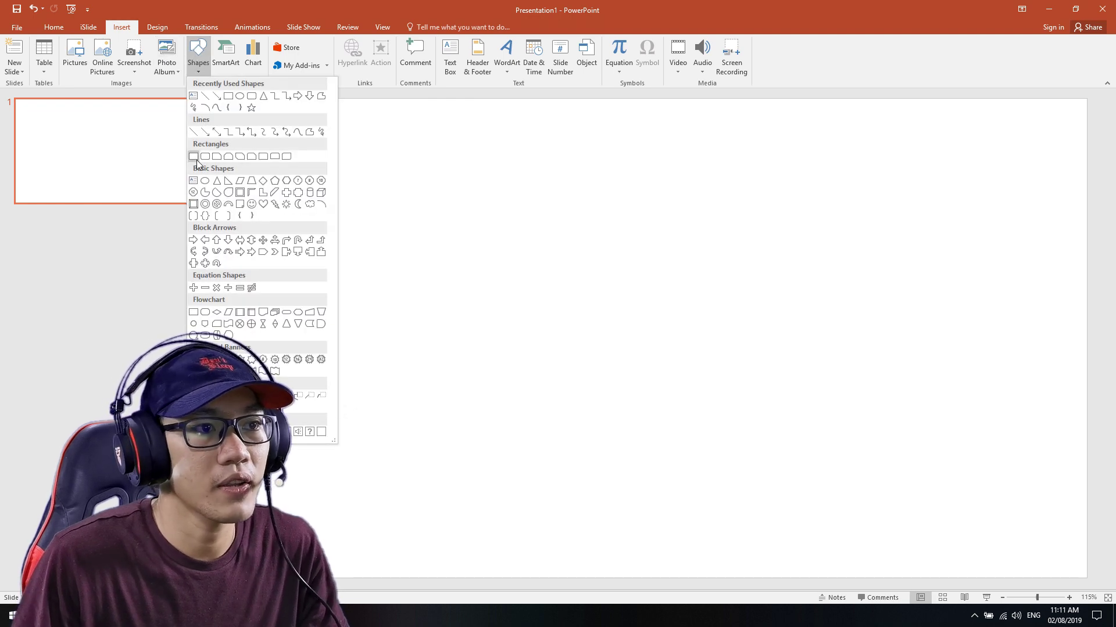
left_click(205, 181)
left_click_drag(516, 192, 787, 465)
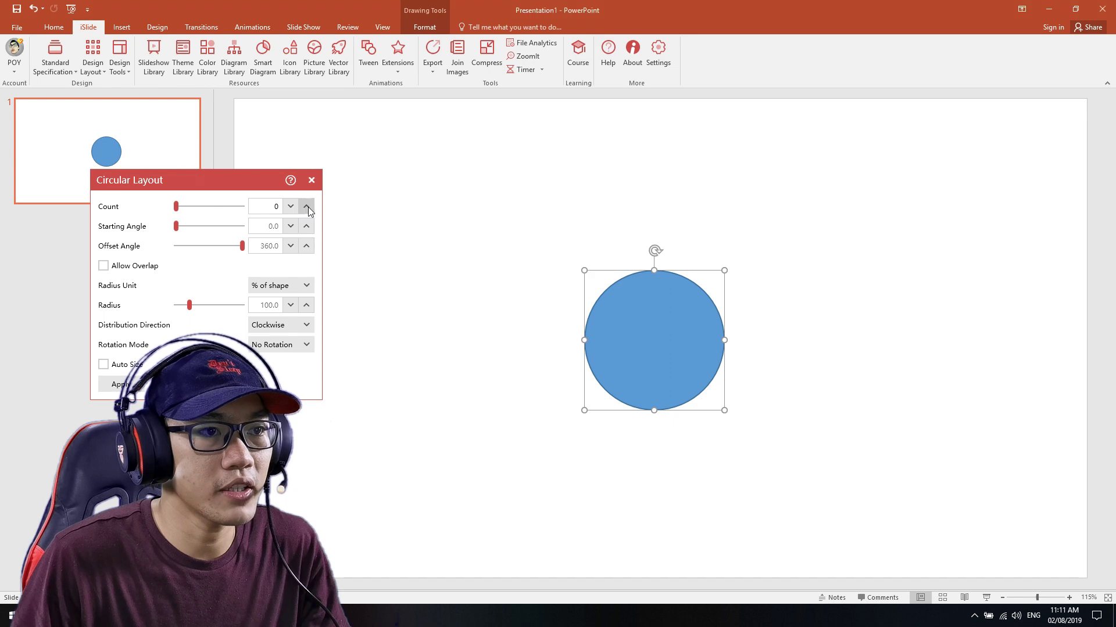
Ring the circle with six copies via Circular Layout, spread slightly farther apart.
left_click(306, 207)
left_click(306, 206)
left_click(306, 206)
left_click(306, 206)
left_click(306, 206)
left_click(306, 206)
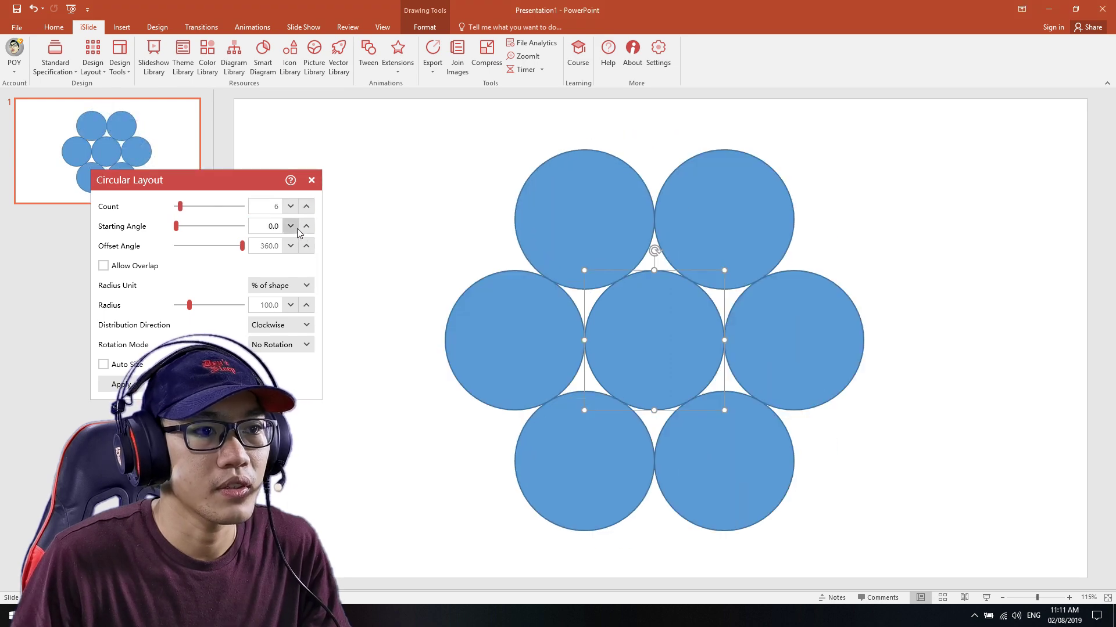
left_click_drag(190, 305, 192, 308)
left_click(783, 353)
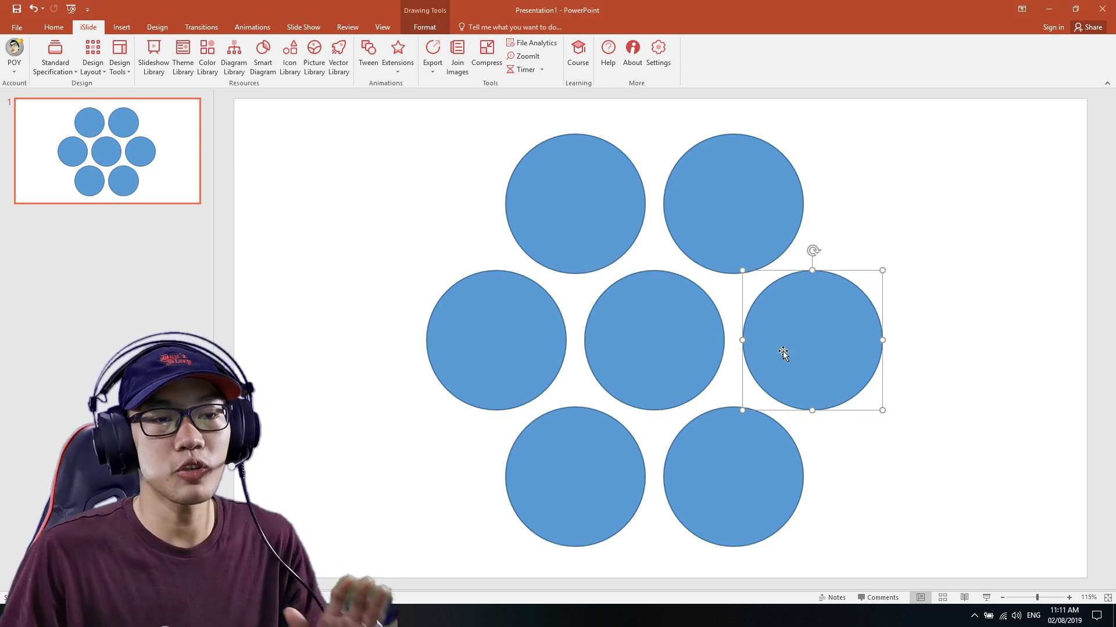
left_click(794, 190)
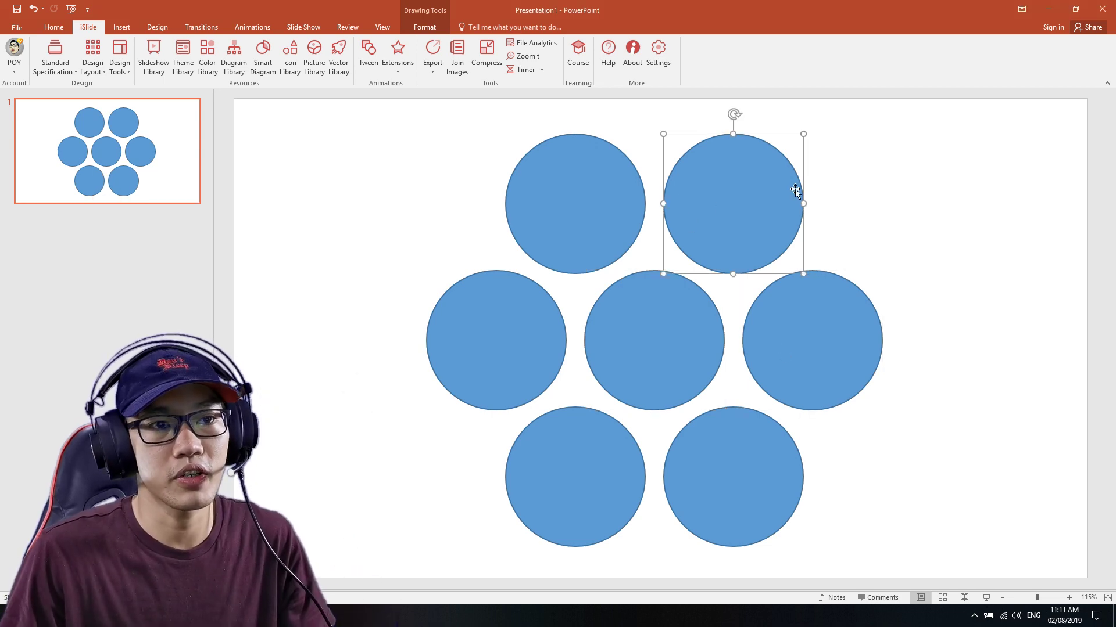
left_click(660, 219)
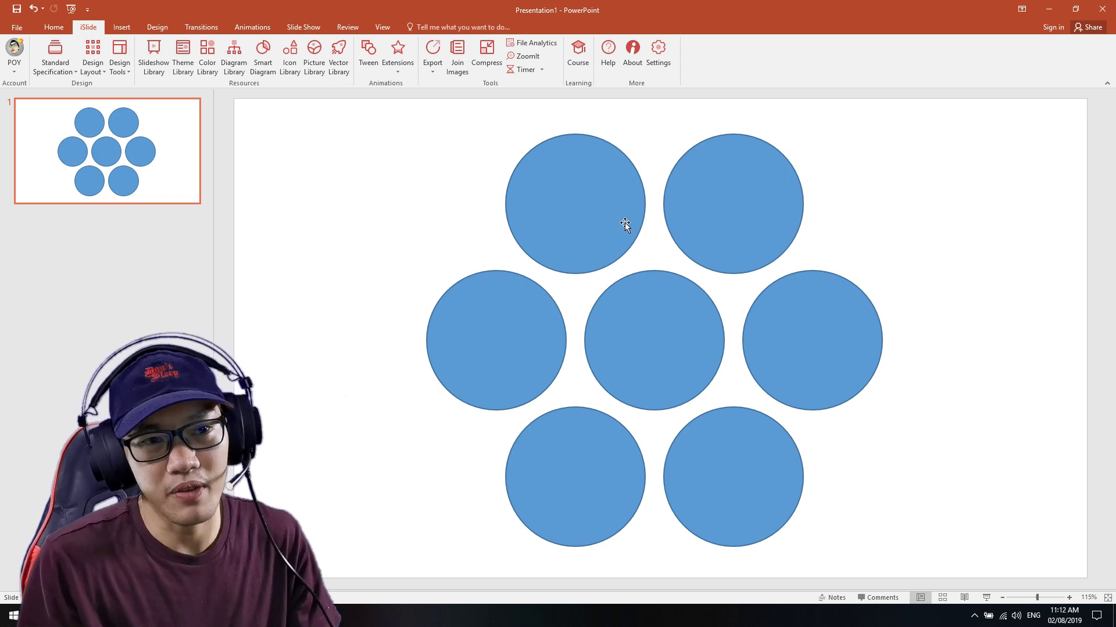
left_click(567, 196)
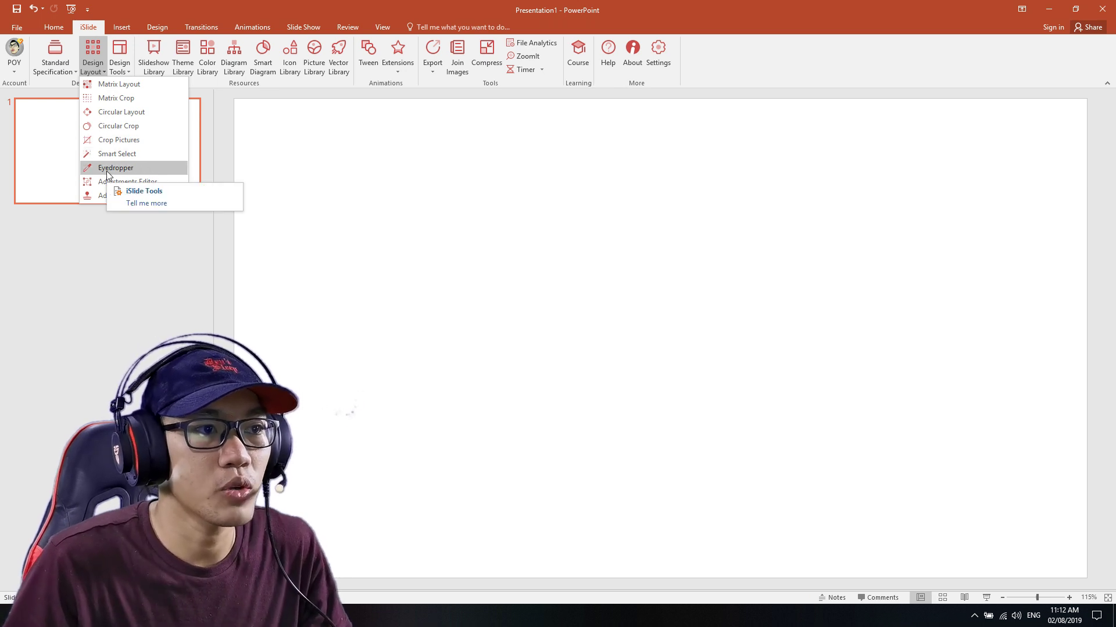
Open iSlide's Design Tools pane and its Theme Library to get the Standard Template.
left_click(117, 52)
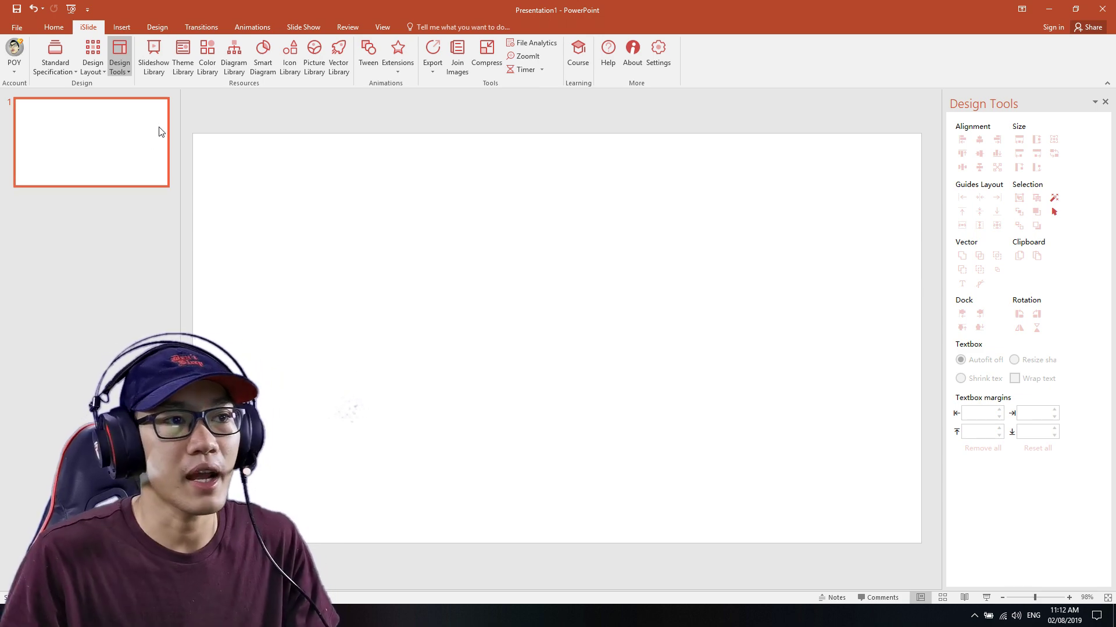
left_click(178, 49)
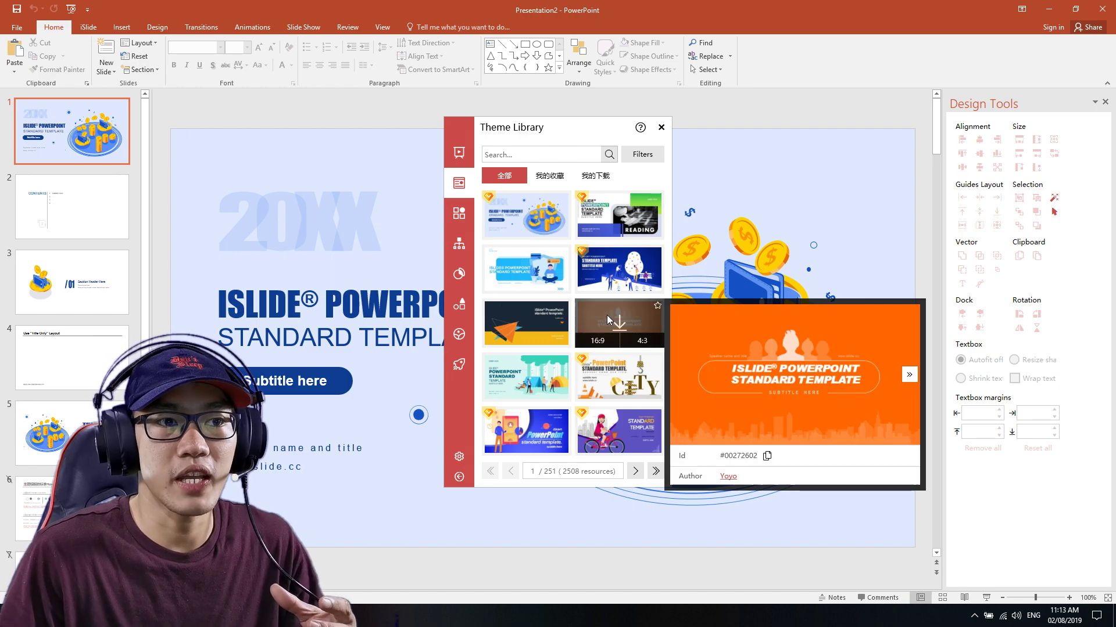
mouse_move(527, 376)
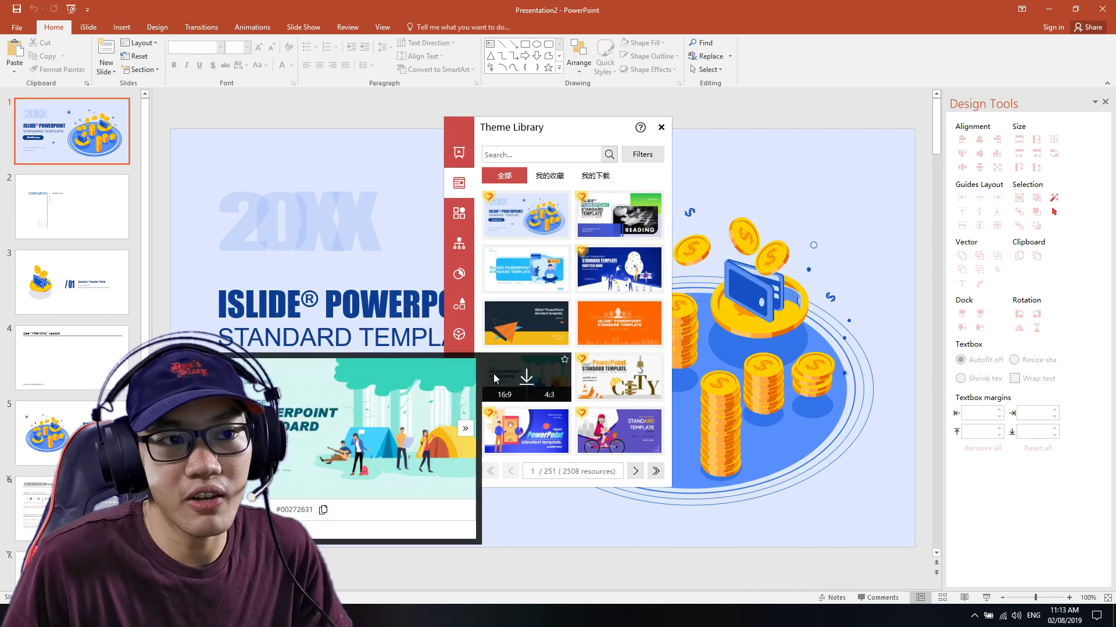
Delete the section-header and CONTENTS slides from the template deck.
left_click(315, 206)
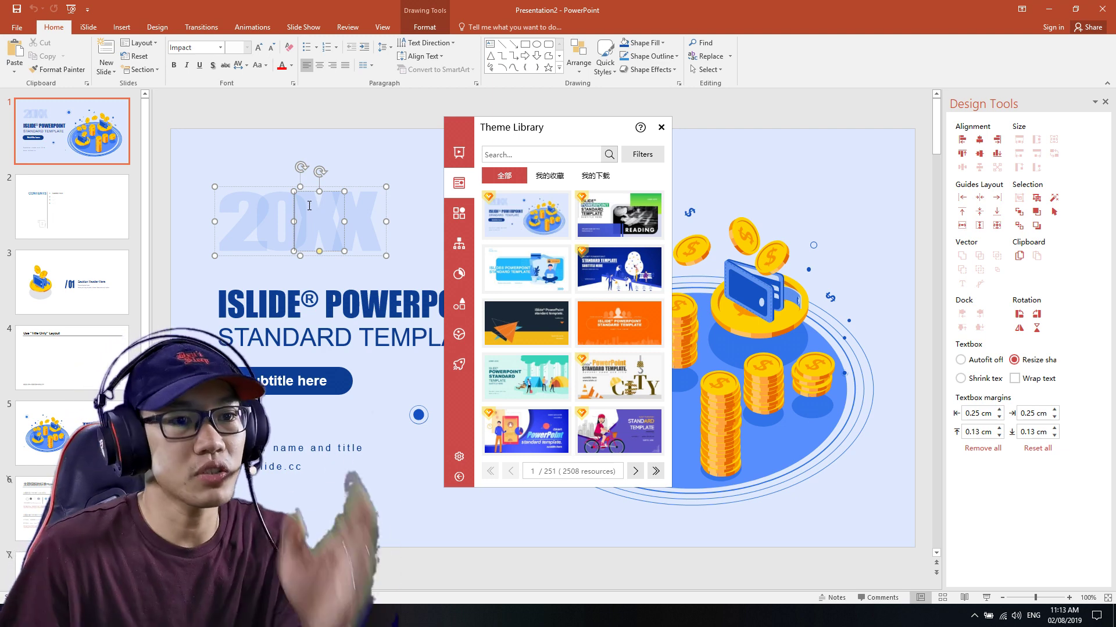
left_click(789, 219)
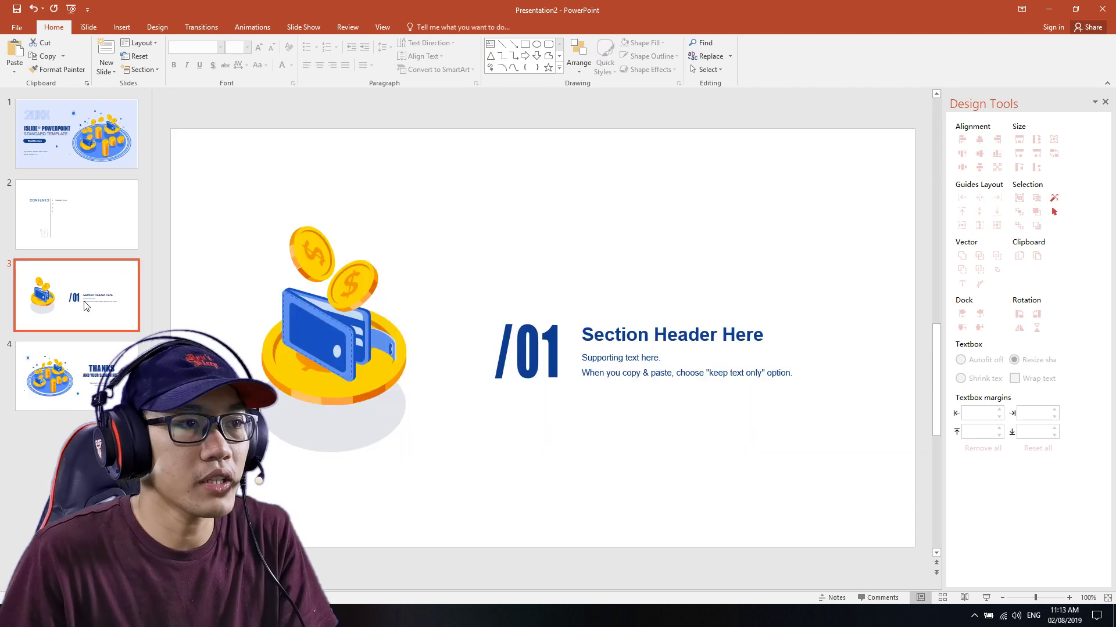
key("Delete")
left_click(99, 220)
key("Delete")
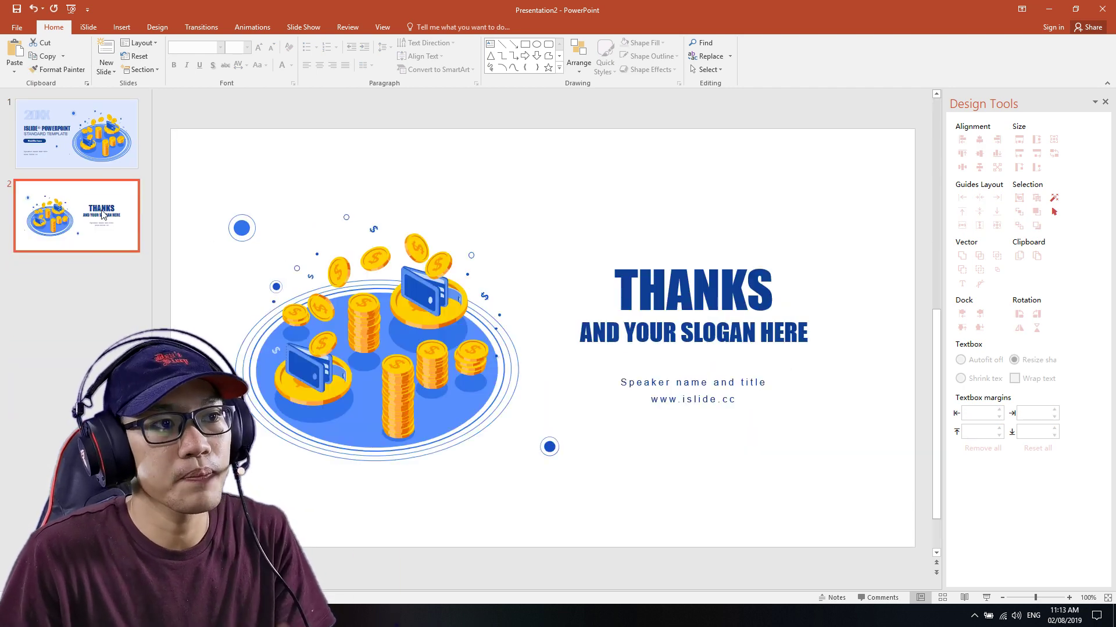
Undo the accidental move of the title slide so it stays before THANKS.
left_click(124, 169)
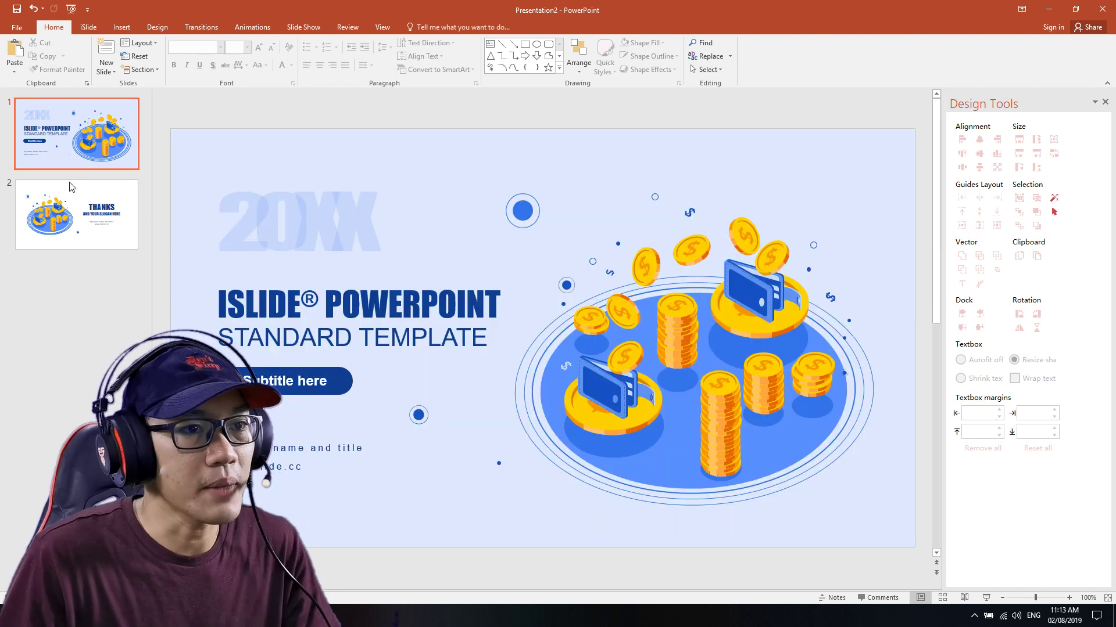
left_click_drag(75, 133, 75, 238)
key("ctrl+z")
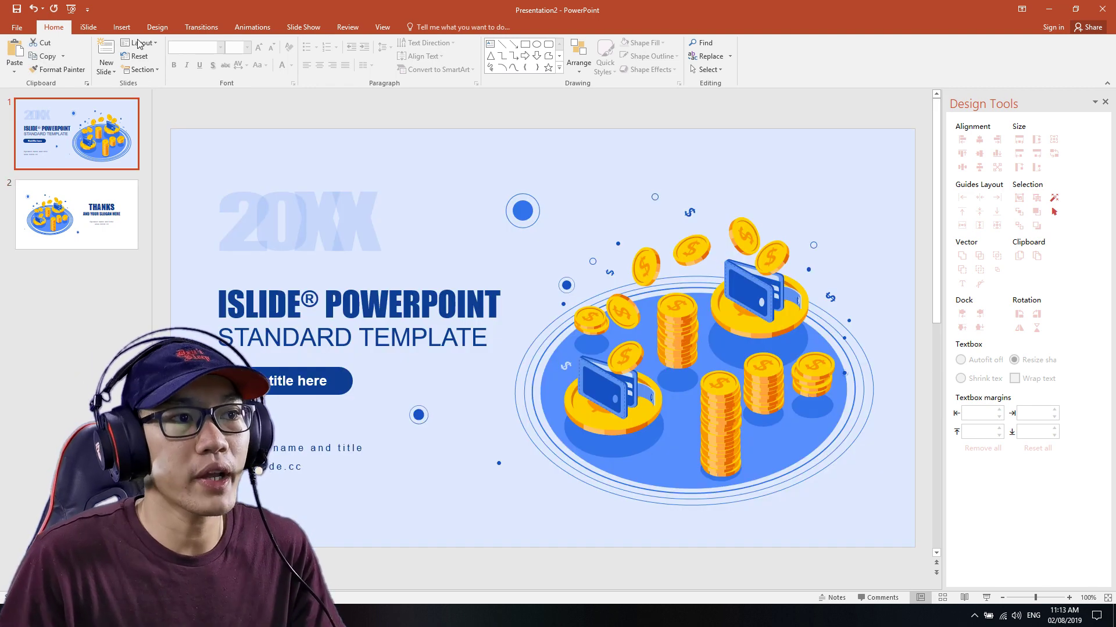
left_click(88, 27)
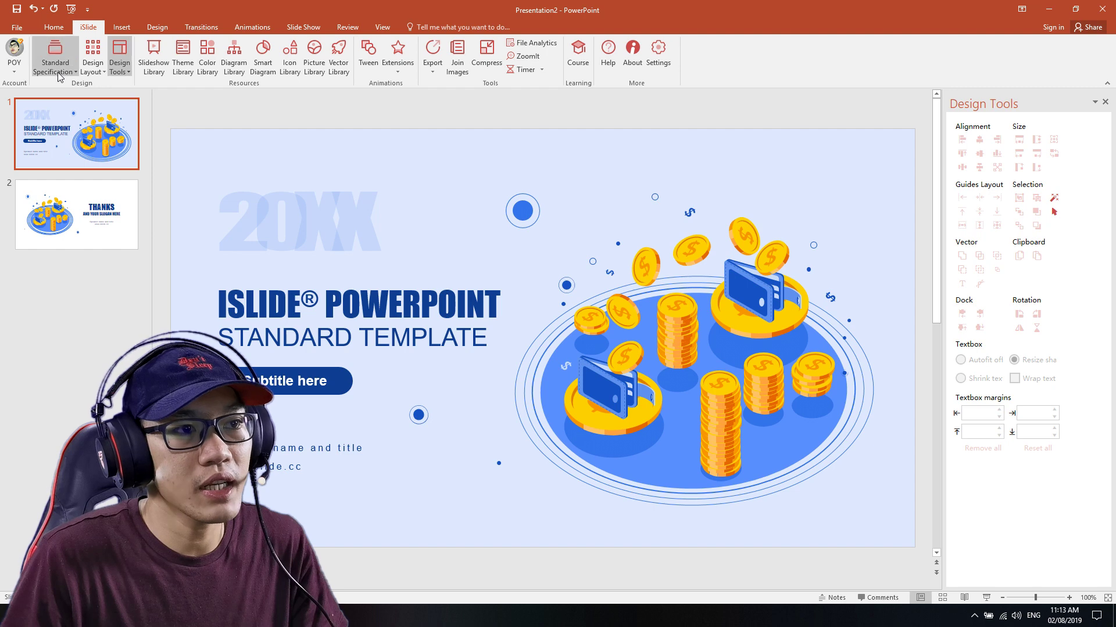
Try the Jay Mantri palette from iSlide's Color Library, then apply the BSF palette to all slides.
left_click(208, 55)
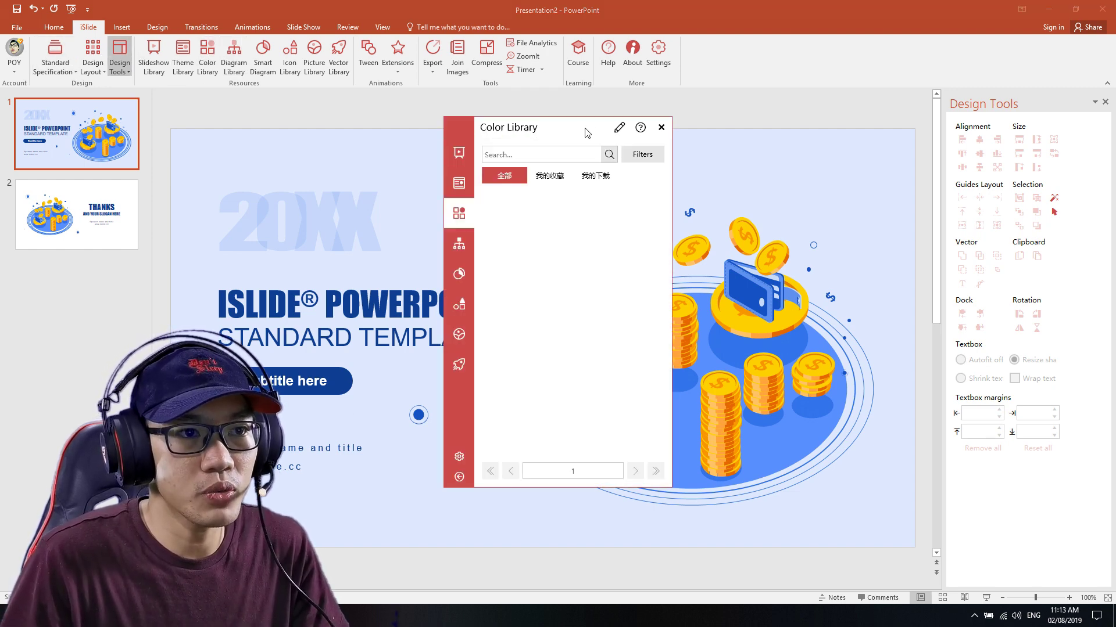
left_click_drag(501, 126, 432, 118)
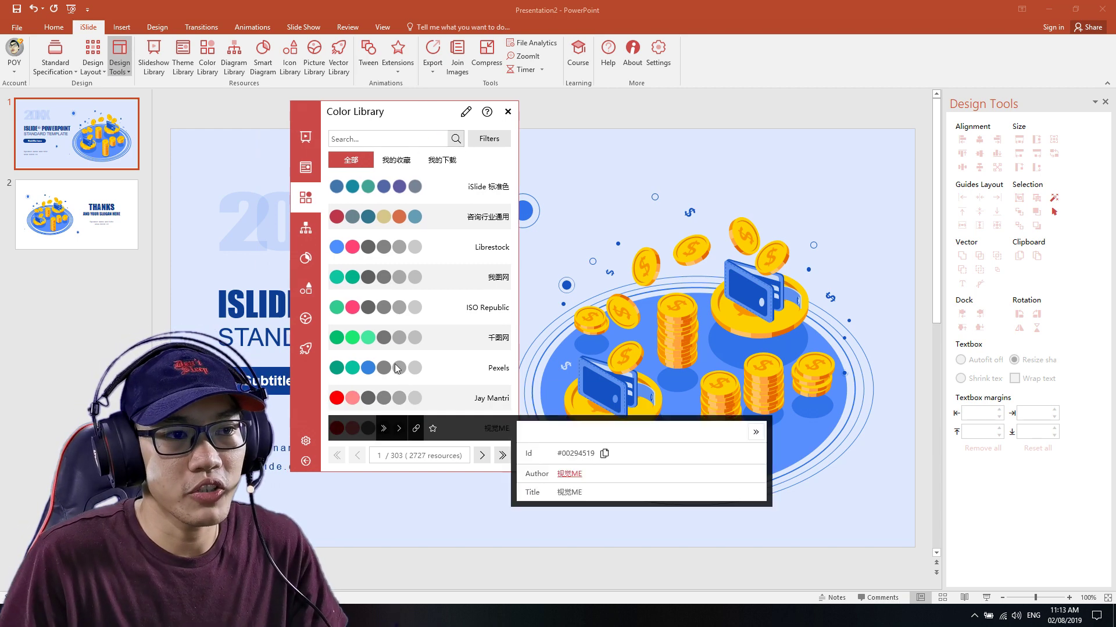
mouse_move(410, 399)
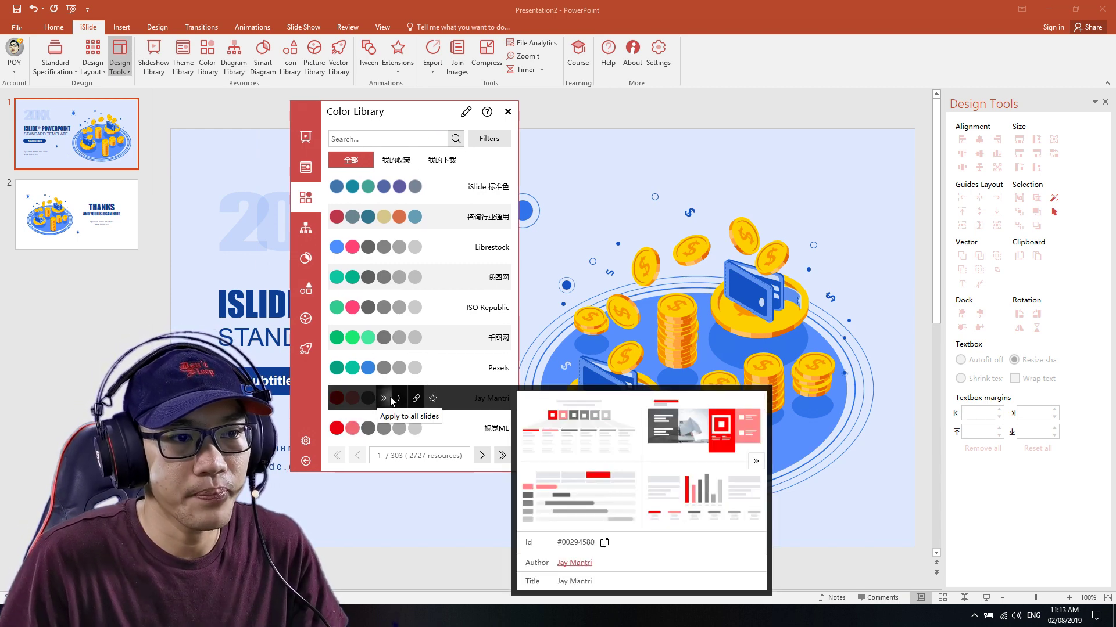
left_click(384, 399)
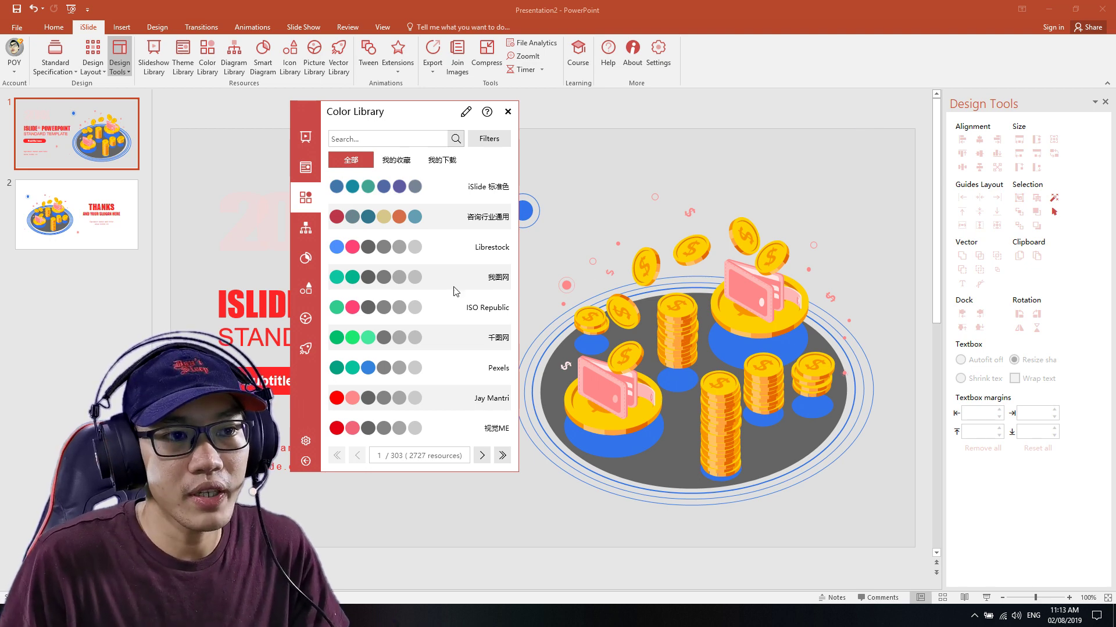
scroll(400, 337, "down", 2)
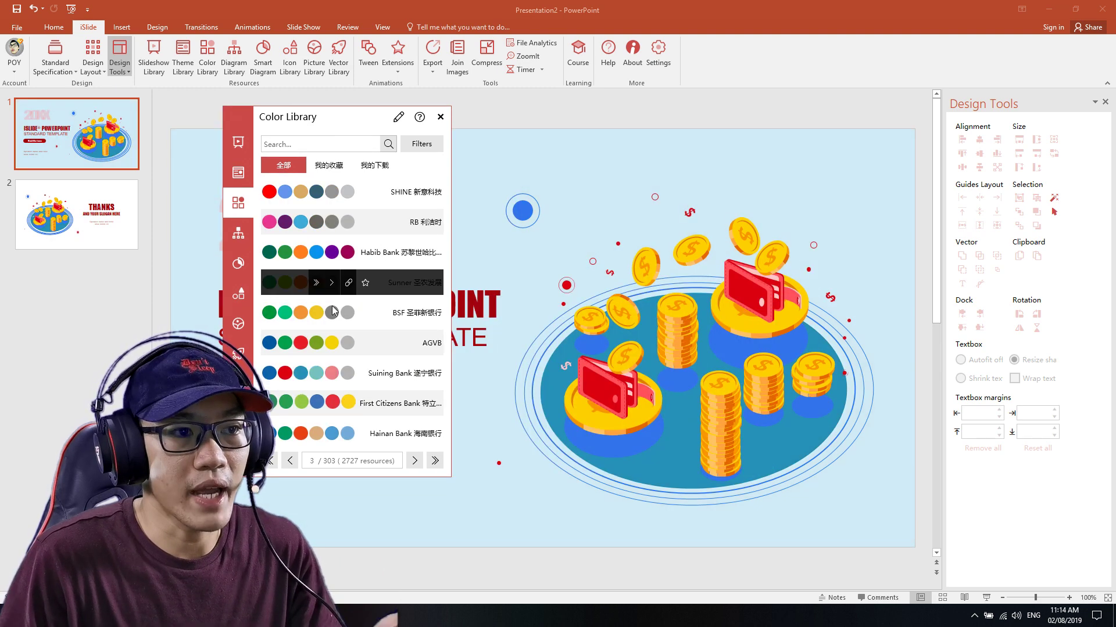
mouse_move(352, 312)
left_click(316, 314)
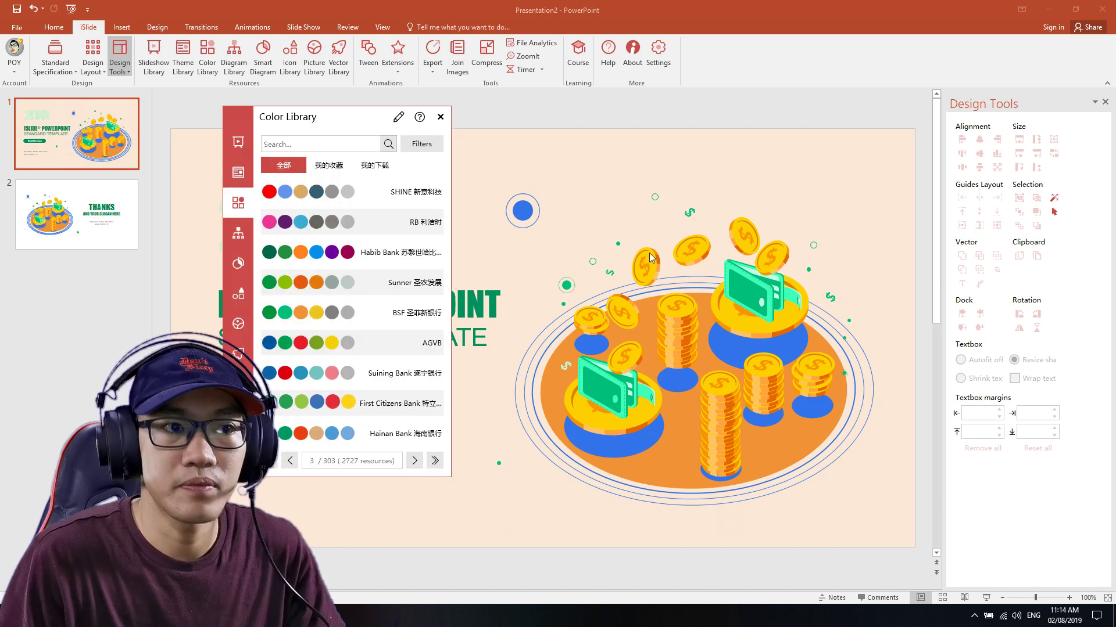
Replace slide 1's title and faded 20XX graphic with 'Project in Computer' over 'iSlide Presentation'.
left_click(440, 117)
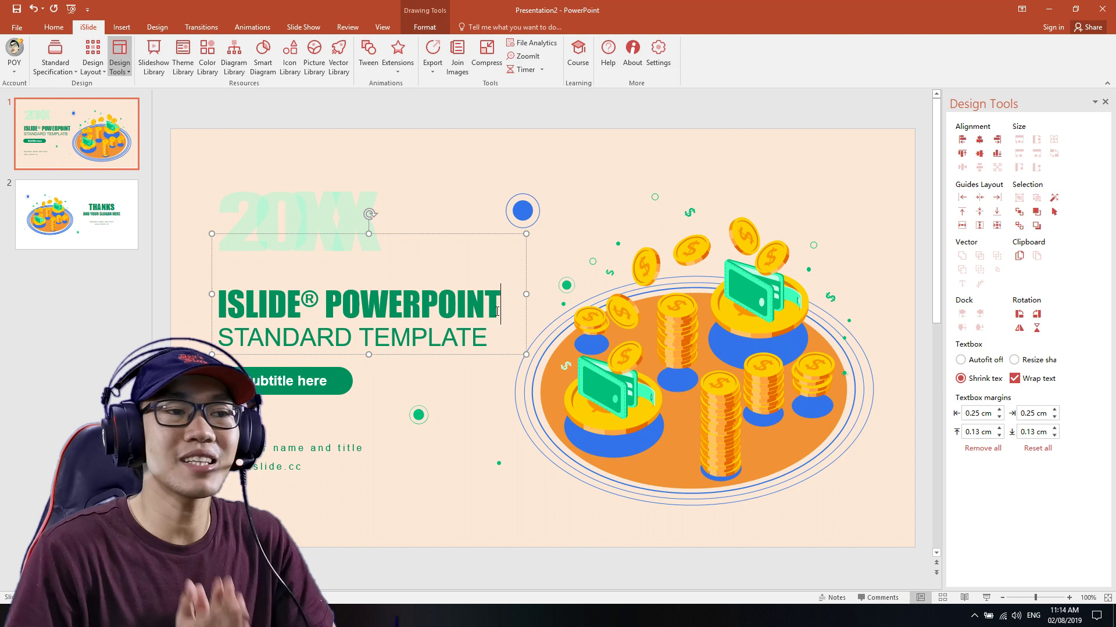
left_click_drag(505, 305, 195, 230)
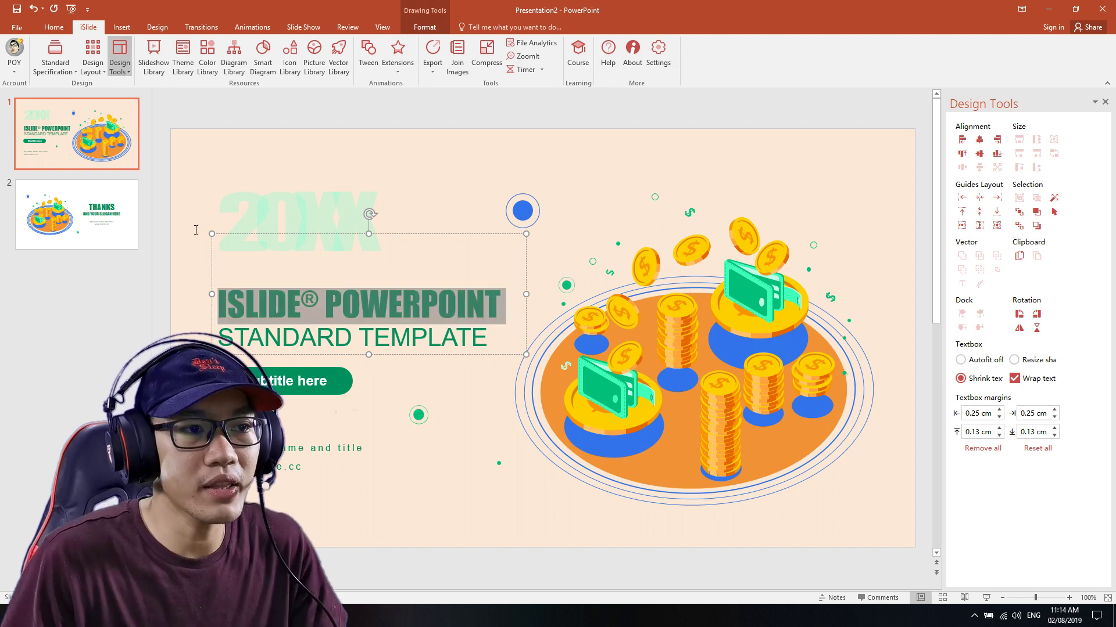
double_click(320, 221)
left_click(256, 244)
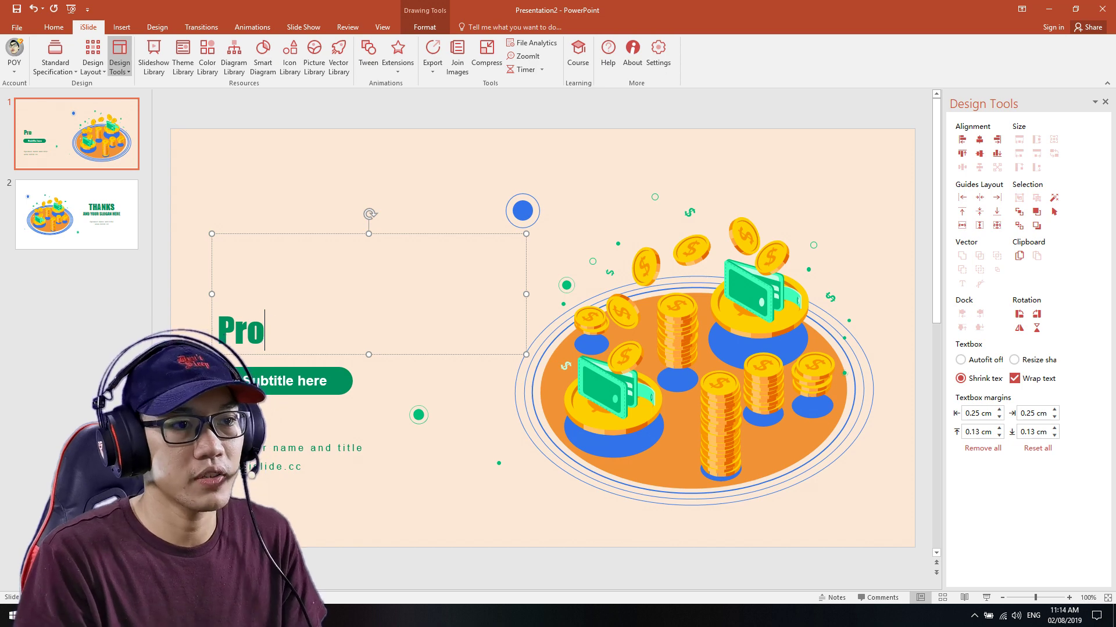
type("opm")
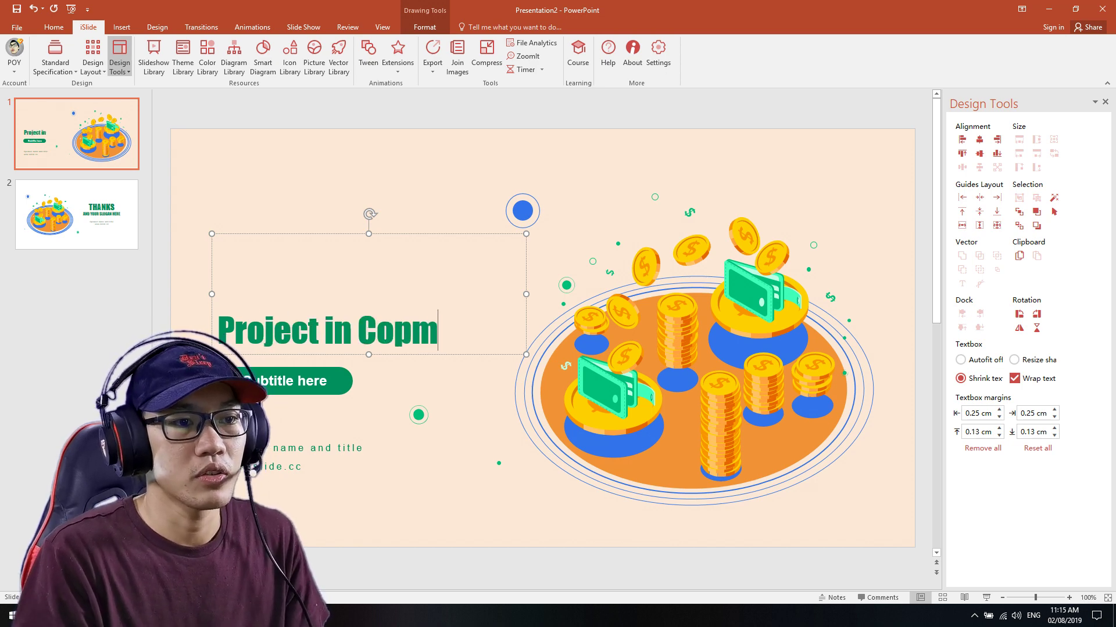
type("mputer")
key("Return")
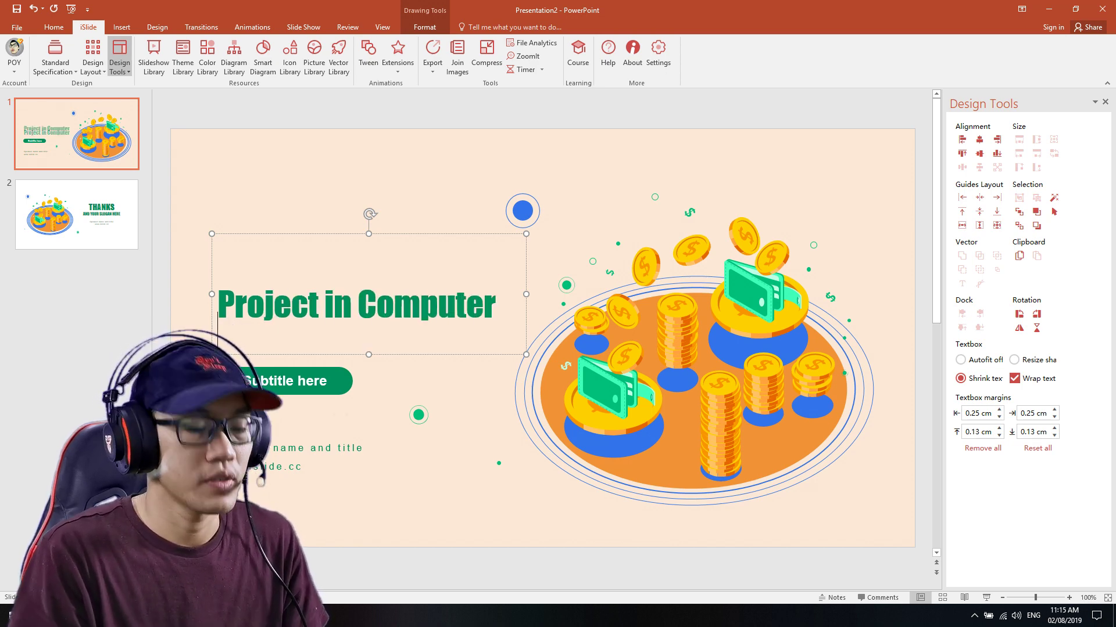
type("iSlide Presentation")
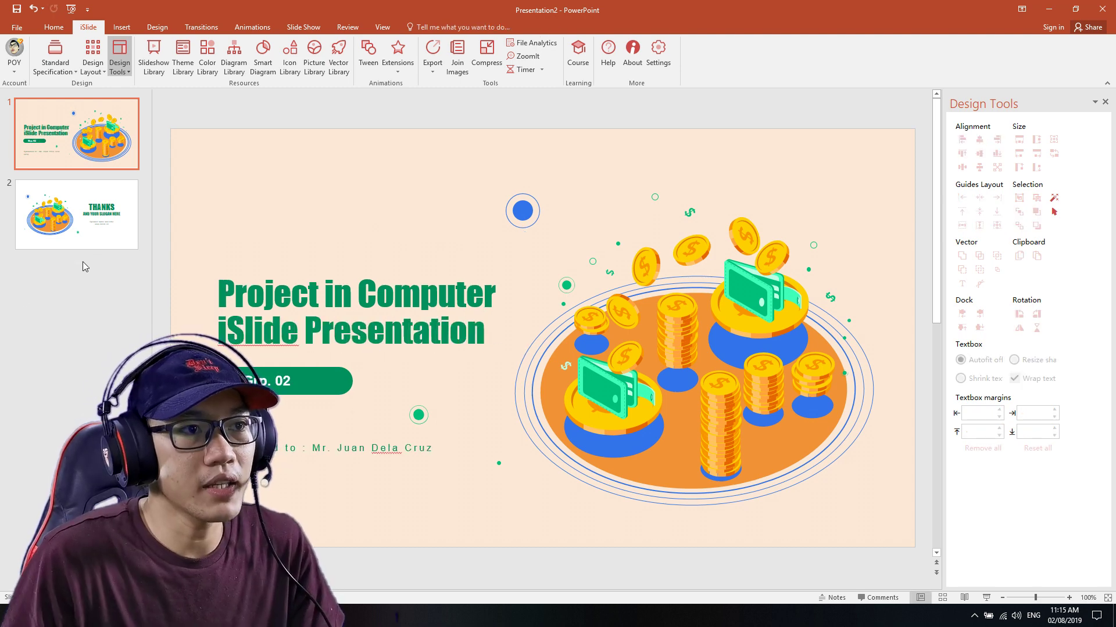
left_click(83, 262)
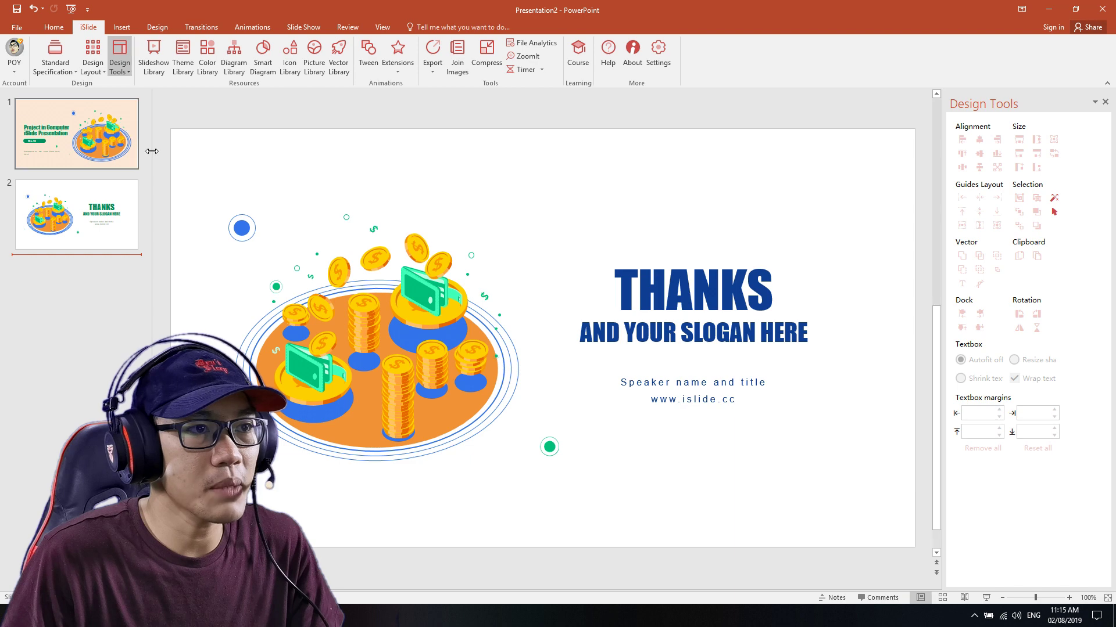
After slide 2, insert an iSlide Diagram Library layout as slide 3, then add a blank slide 4.
left_click(60, 181)
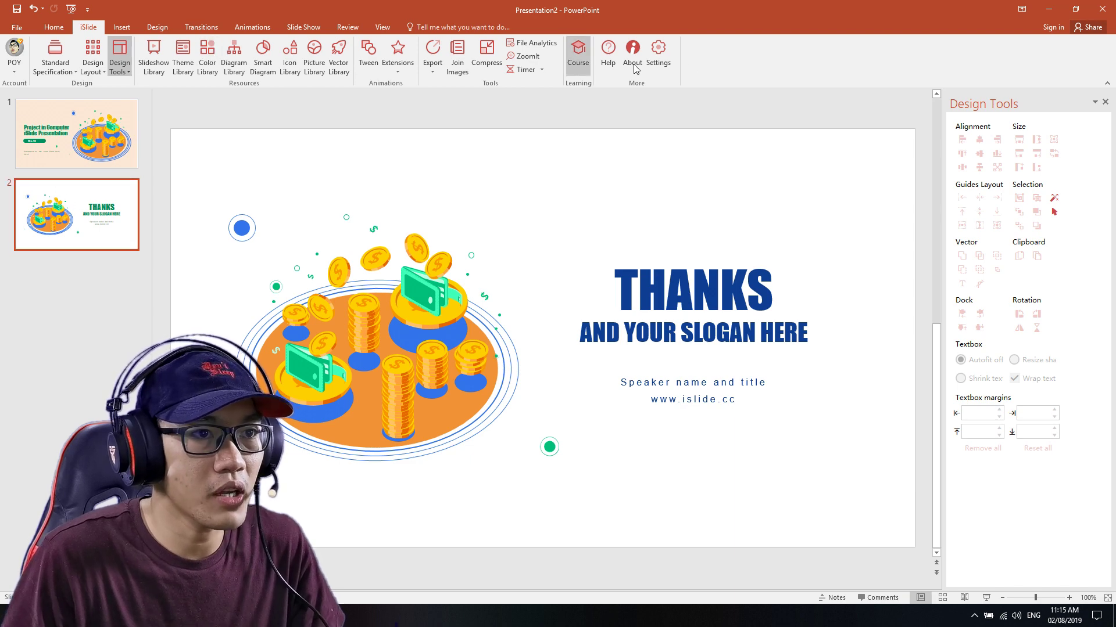
left_click(235, 59)
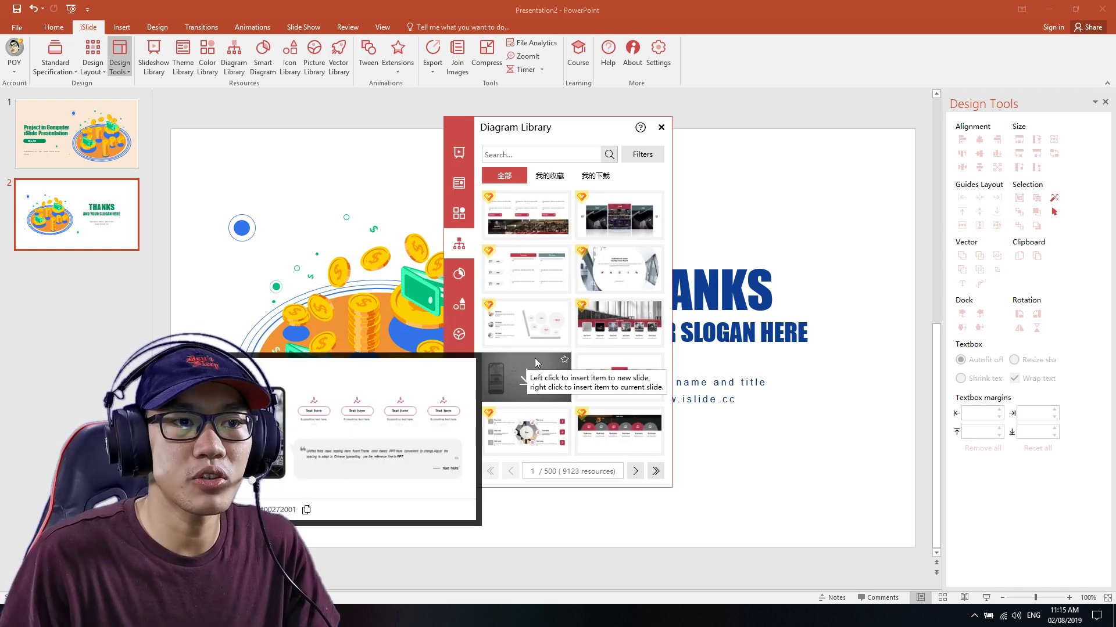
scroll(552, 357, "down", 1)
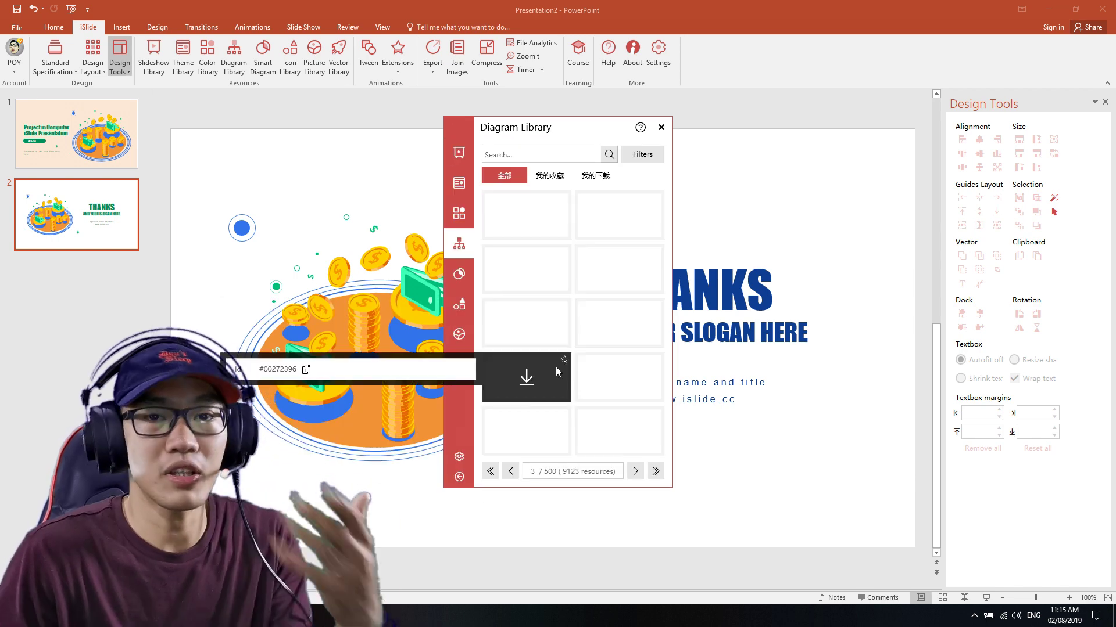
left_click(627, 419)
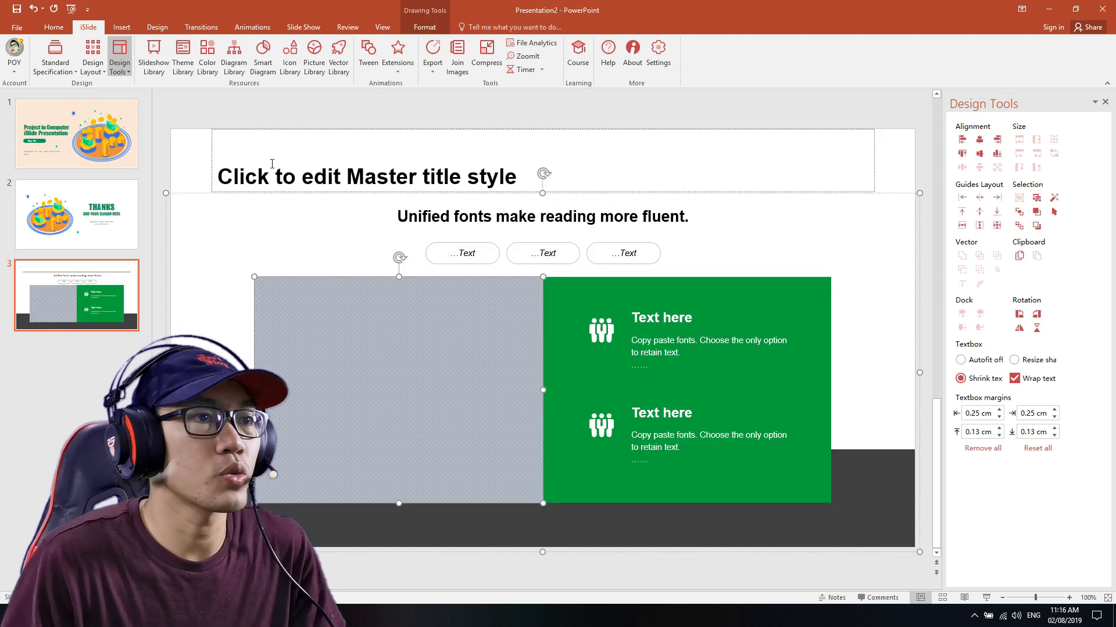
left_click(58, 28)
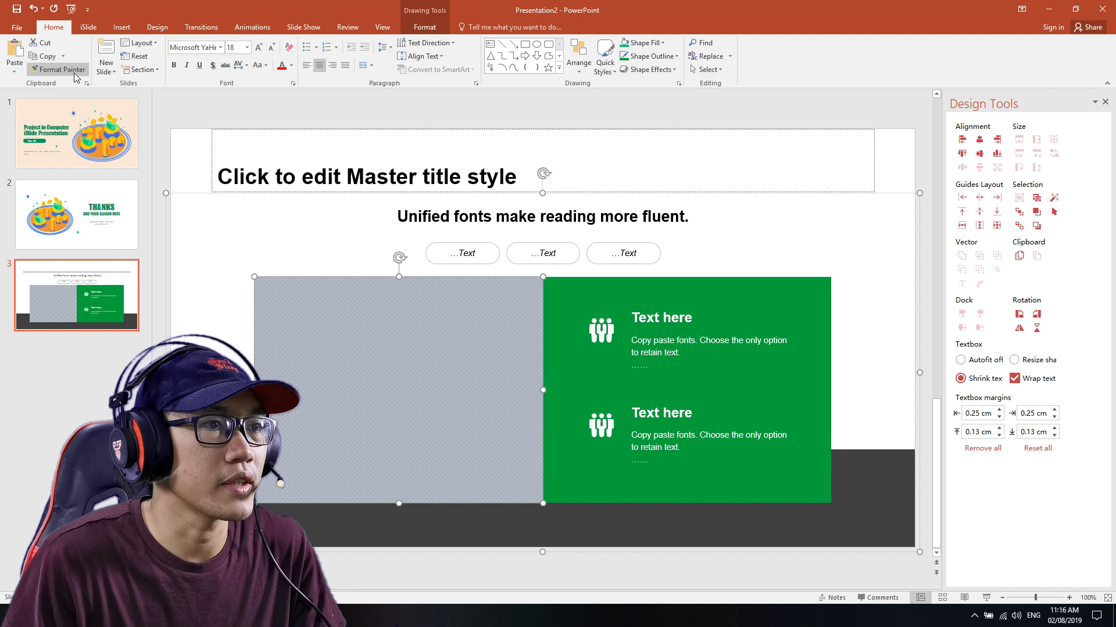
left_click(43, 55)
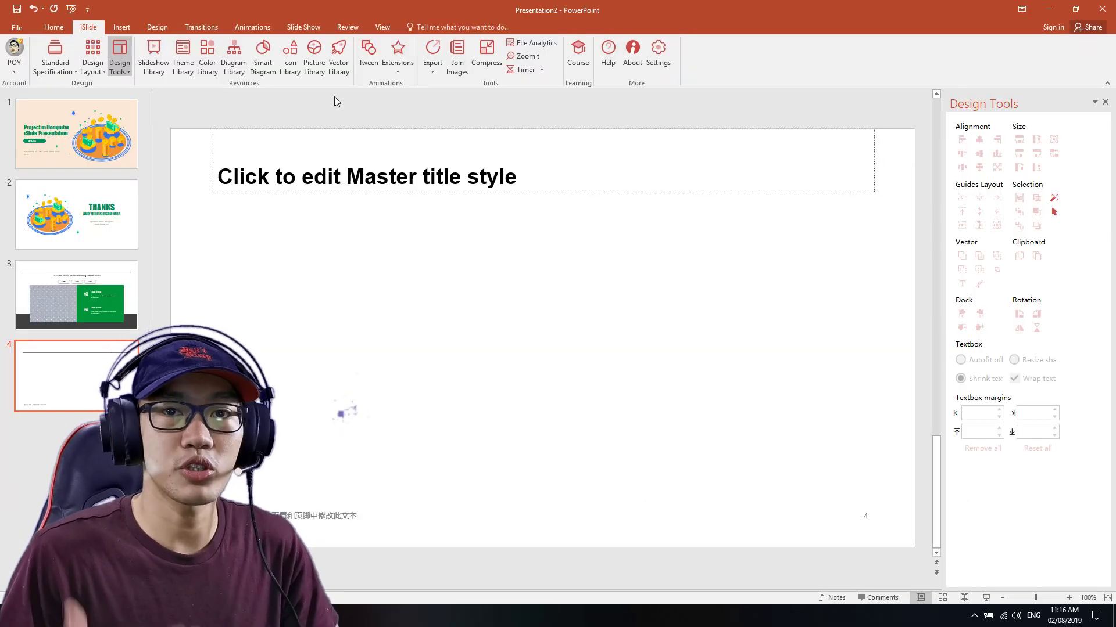
Insert the green building icon from iSlide's Icon Library and move it to slide 4's upper left.
left_click(289, 55)
left_click(530, 341)
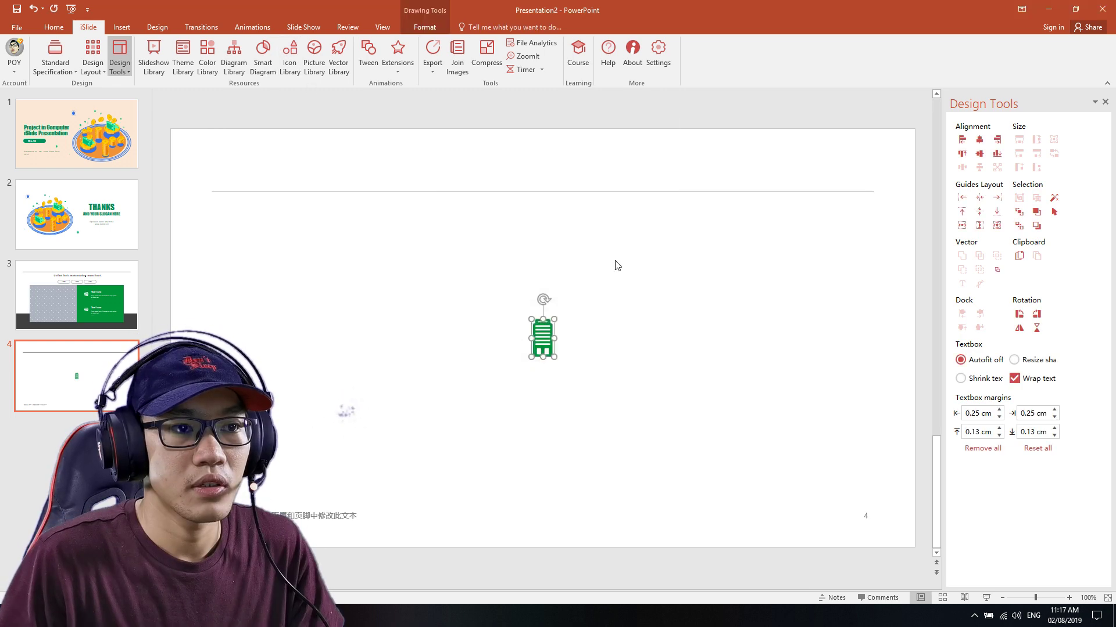
mouse_move(542, 332)
left_mouse_down()
mouse_move(283, 238)
mouse_move(390, 334)
mouse_move(349, 325)
left_mouse_up()
left_click(498, 304)
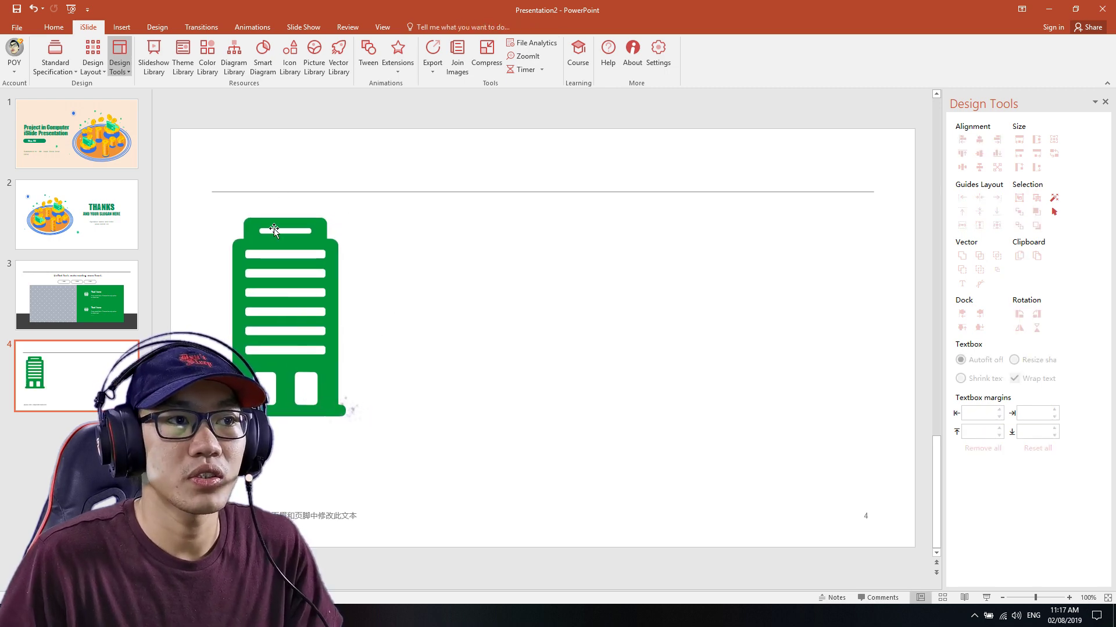
left_click(314, 56)
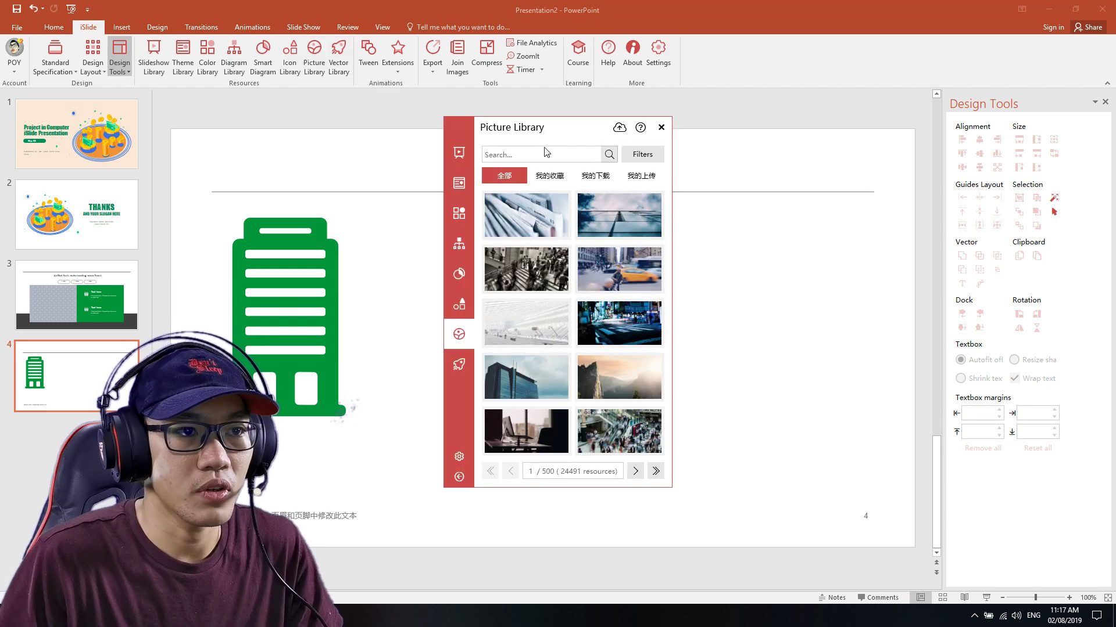
Search iSlide's Picture Library for 'game' and insert the dark arcade photo on slide 4.
left_click(543, 154)
type("game")
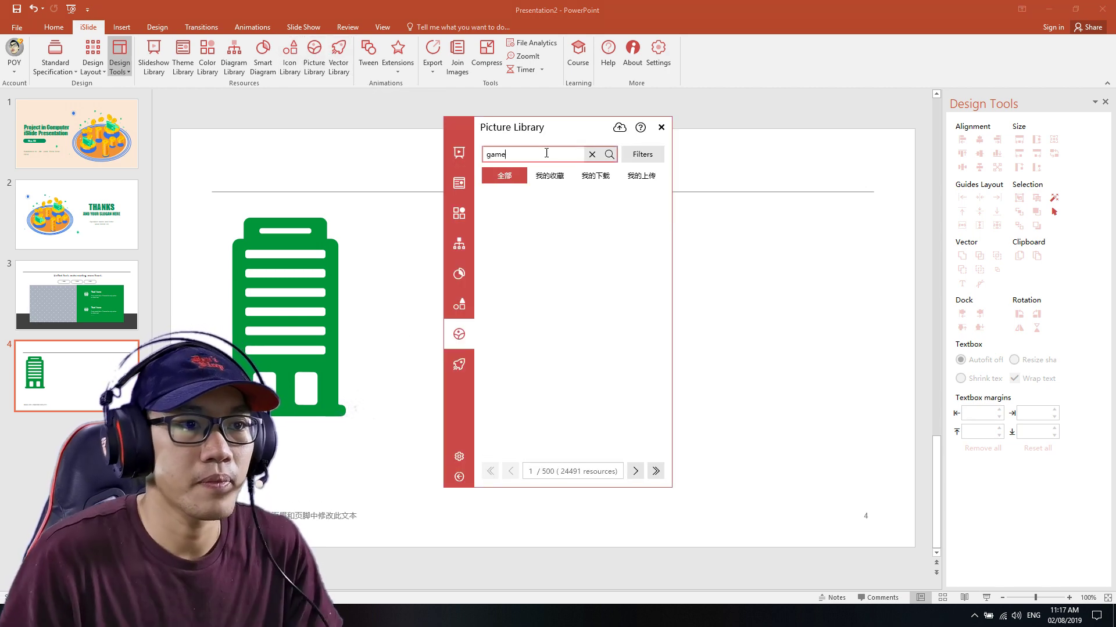
key("Return")
left_click(597, 427)
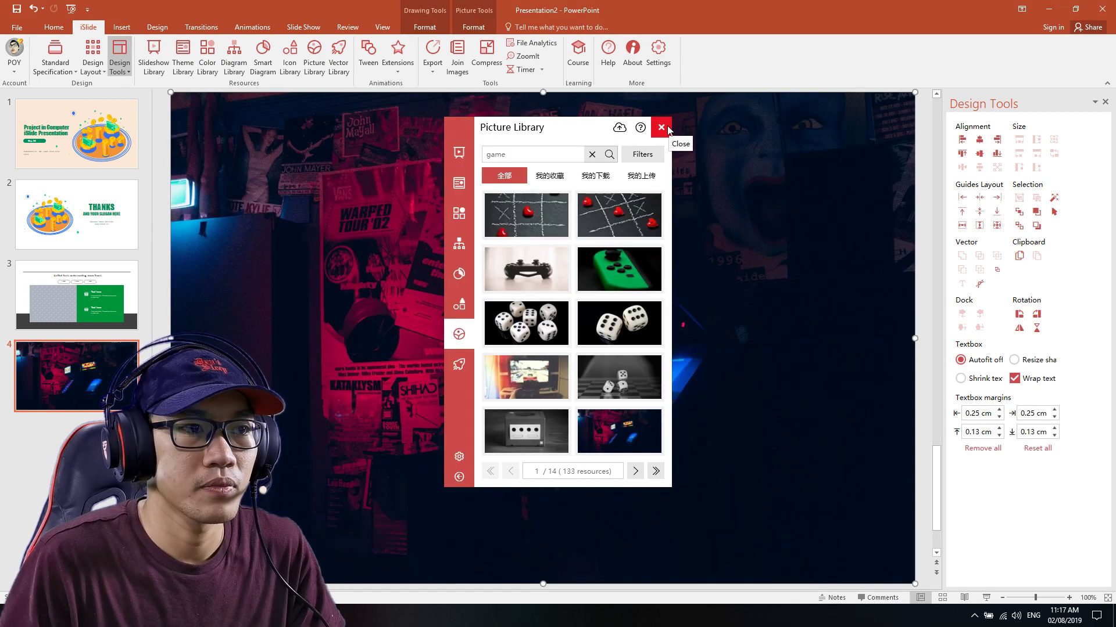
left_click(661, 127)
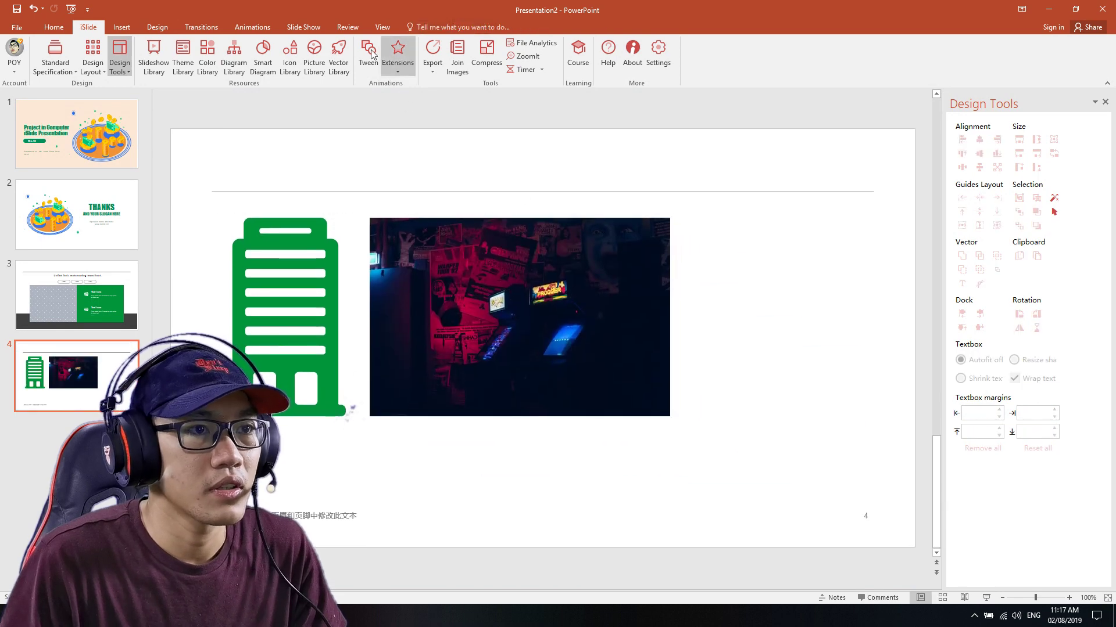
Add a construction-worker vector illustration, shrink it right of the photo, and nudge the photo left.
left_click(338, 59)
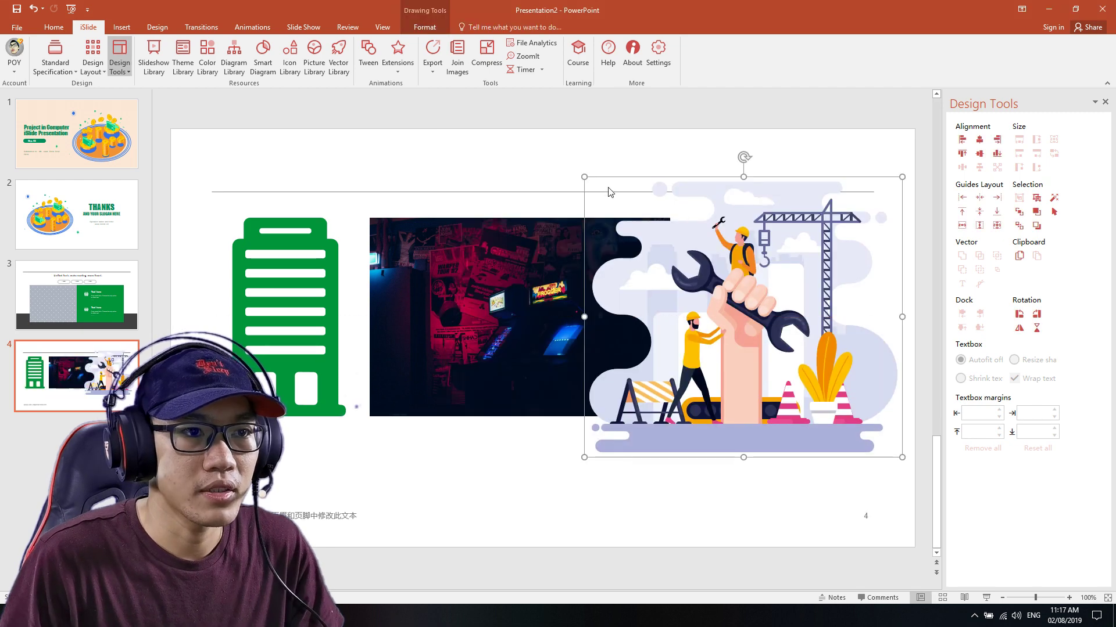
mouse_move(581, 175)
left_mouse_down()
mouse_move(737, 269)
mouse_move(772, 318)
left_mouse_up()
left_click_drag(475, 372, 466, 372)
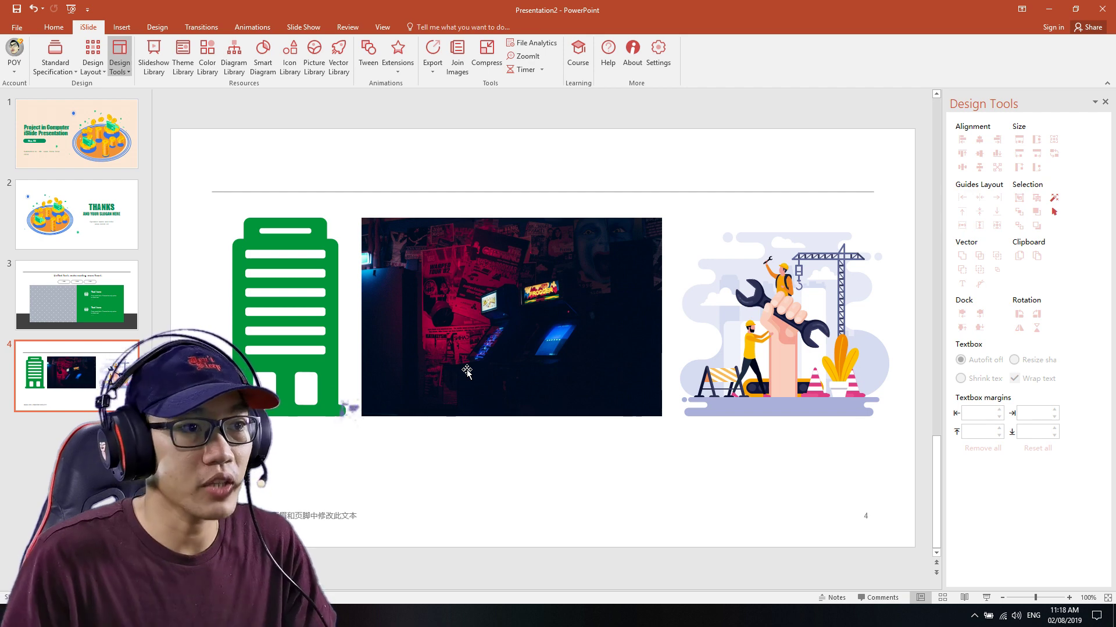
key("Up")
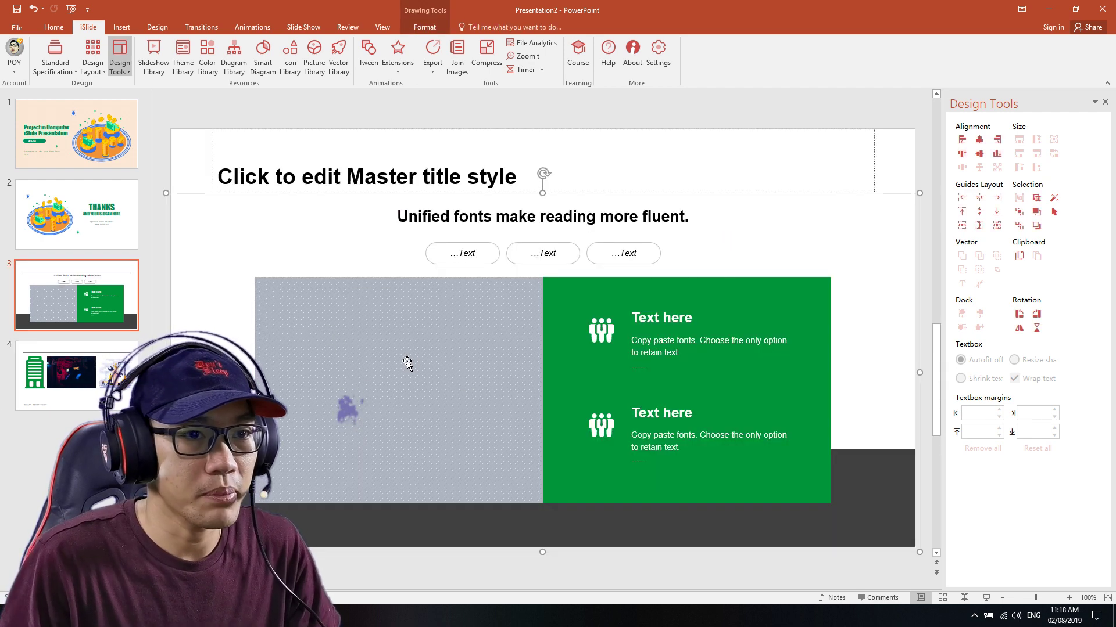
Copy the dark arcade photo from slide 4.
left_click(374, 379)
right_click(380, 371)
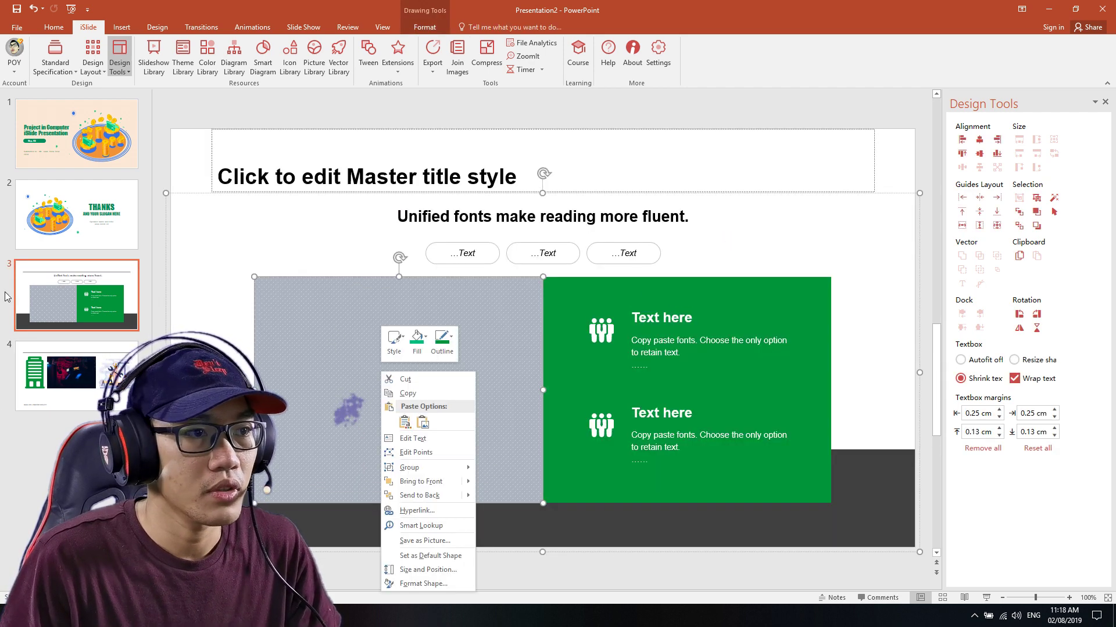
key("Escape")
key("Page_Down")
right_click(482, 277)
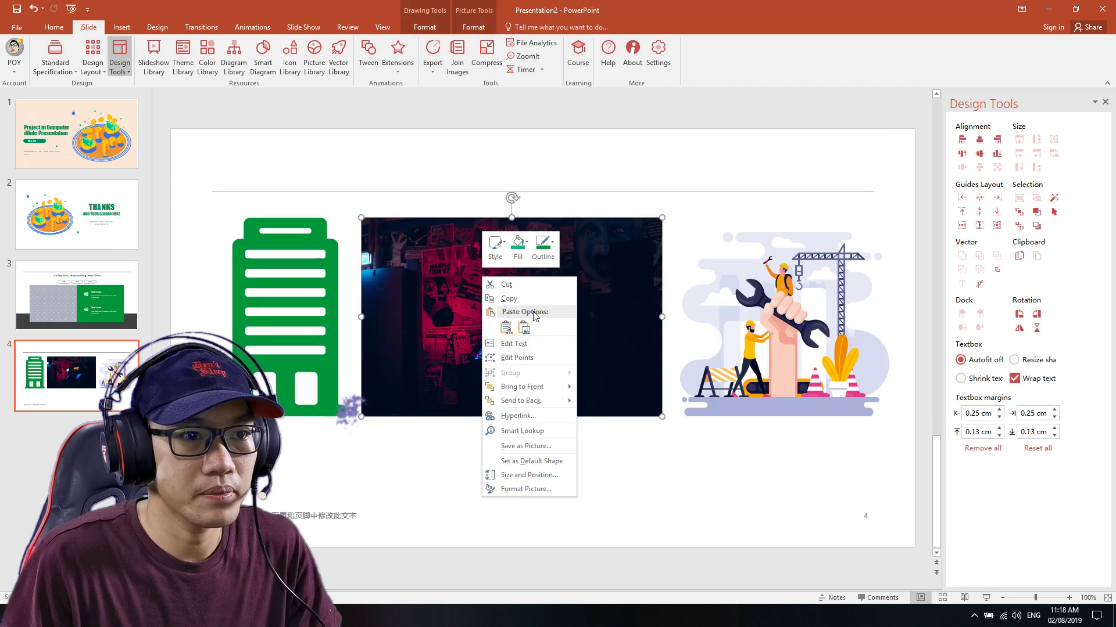
left_click(473, 314)
left_click(91, 316)
Fill slide 3's grey placeholder with the copied arcade photo as a picture fill.
left_click(409, 356)
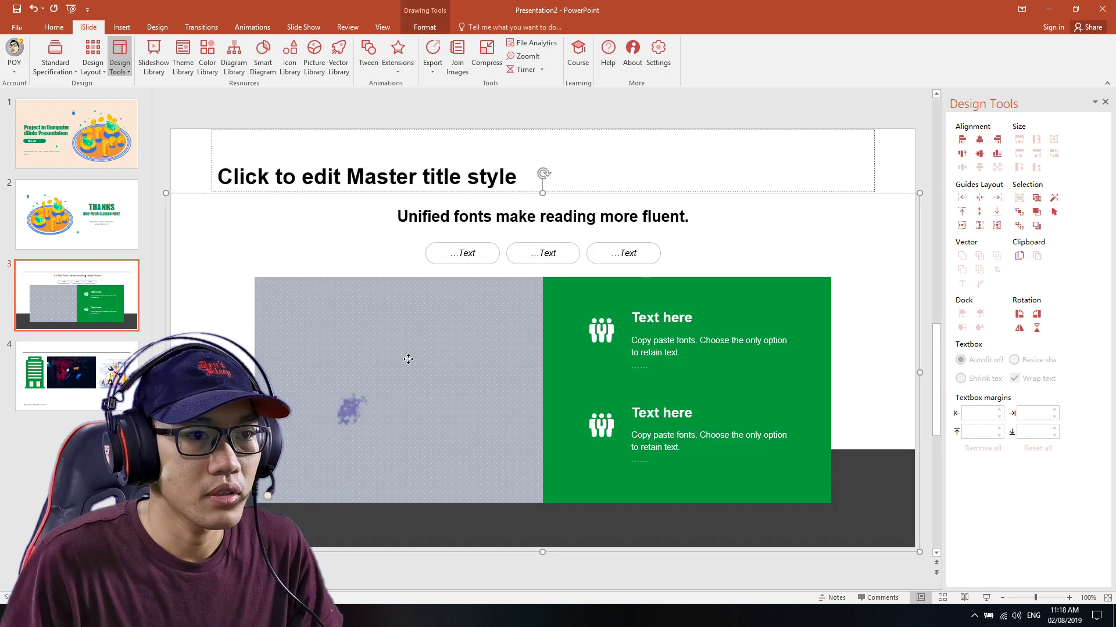
right_click(355, 343)
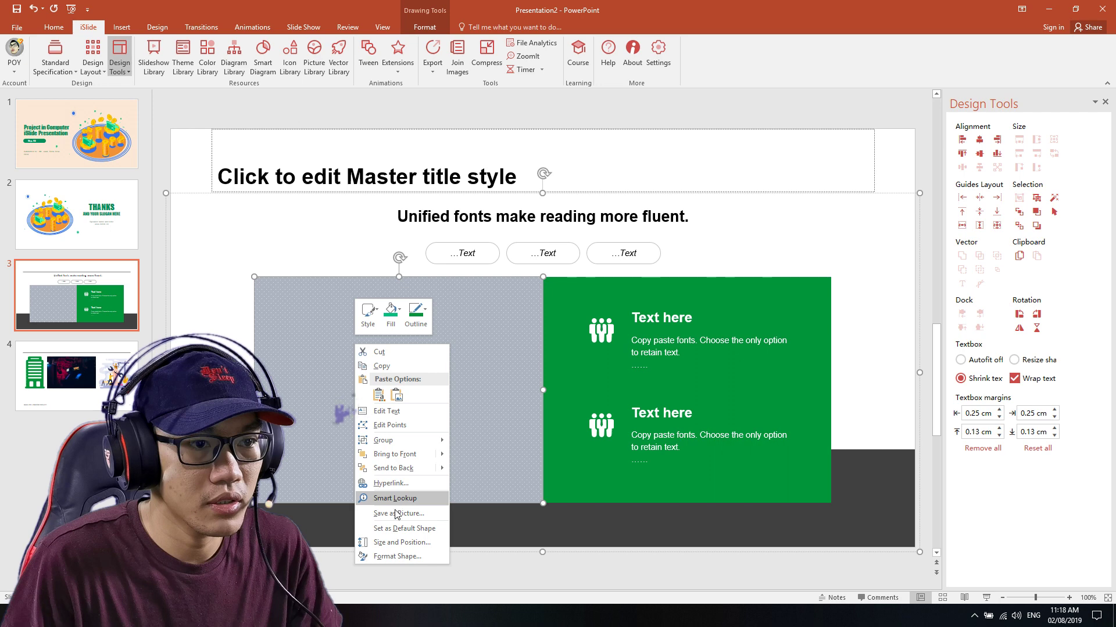
left_click(408, 556)
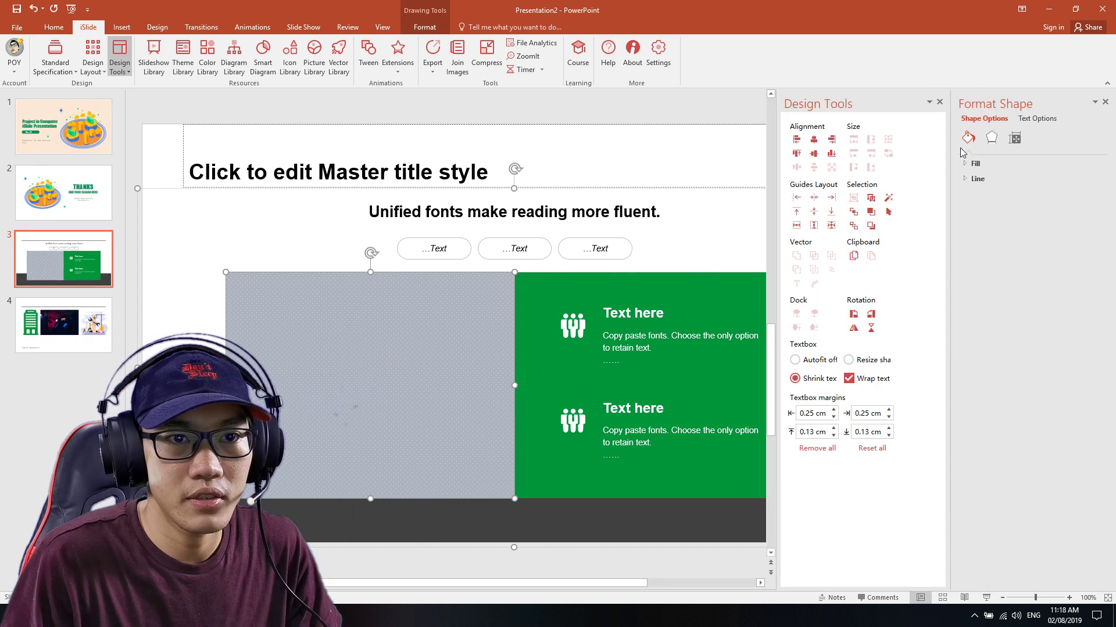
left_click(974, 165)
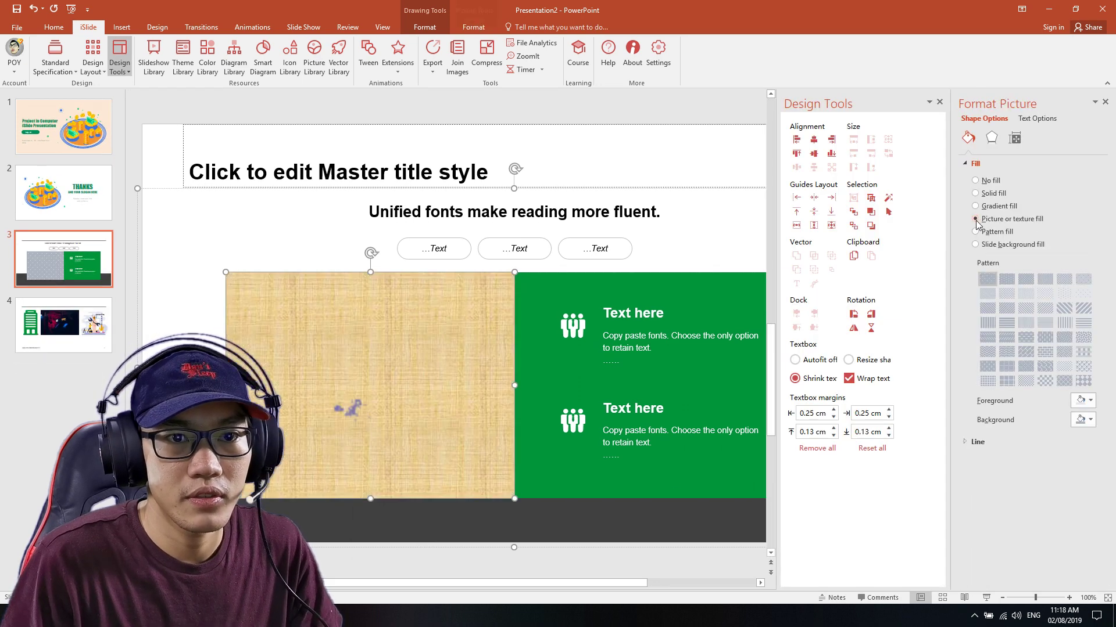
left_click(975, 219)
left_click(1031, 279)
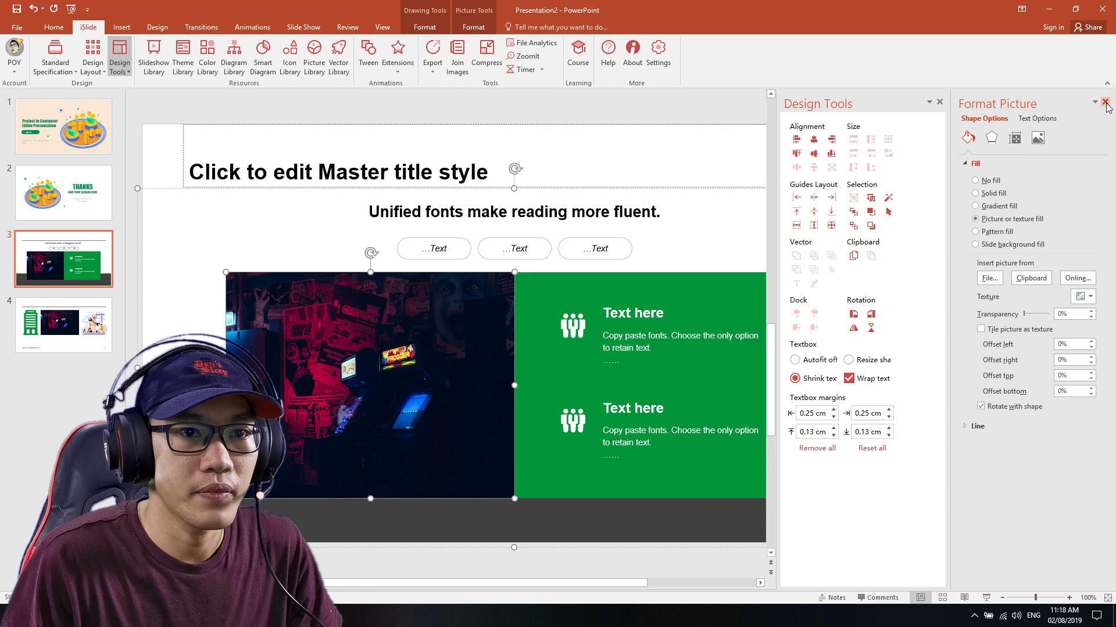
left_click(1104, 102)
left_click(1104, 102)
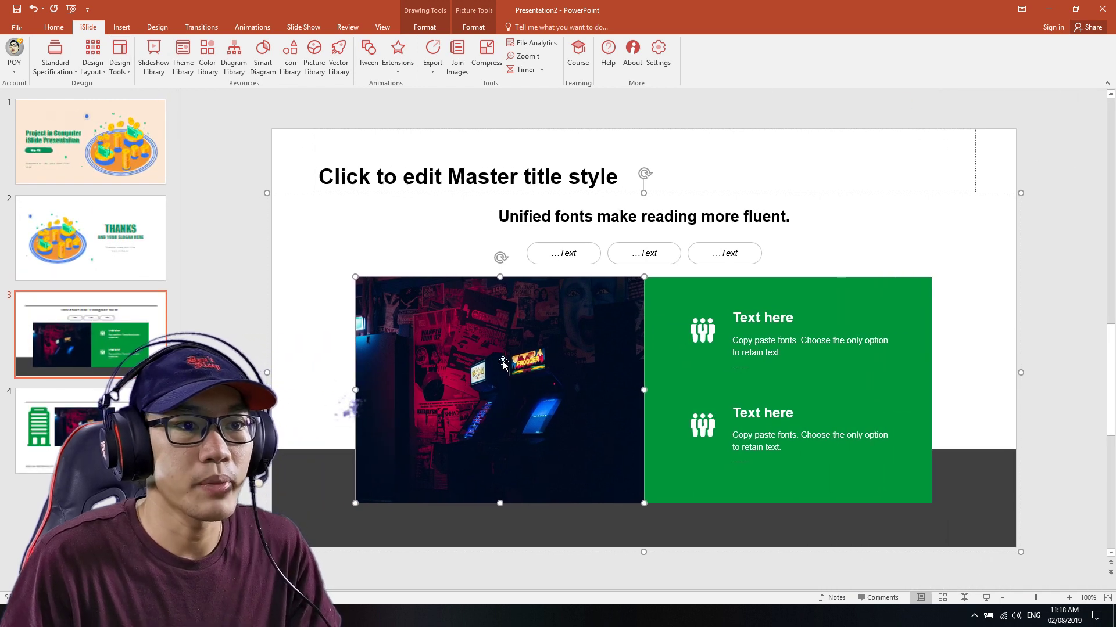
left_click(64, 427)
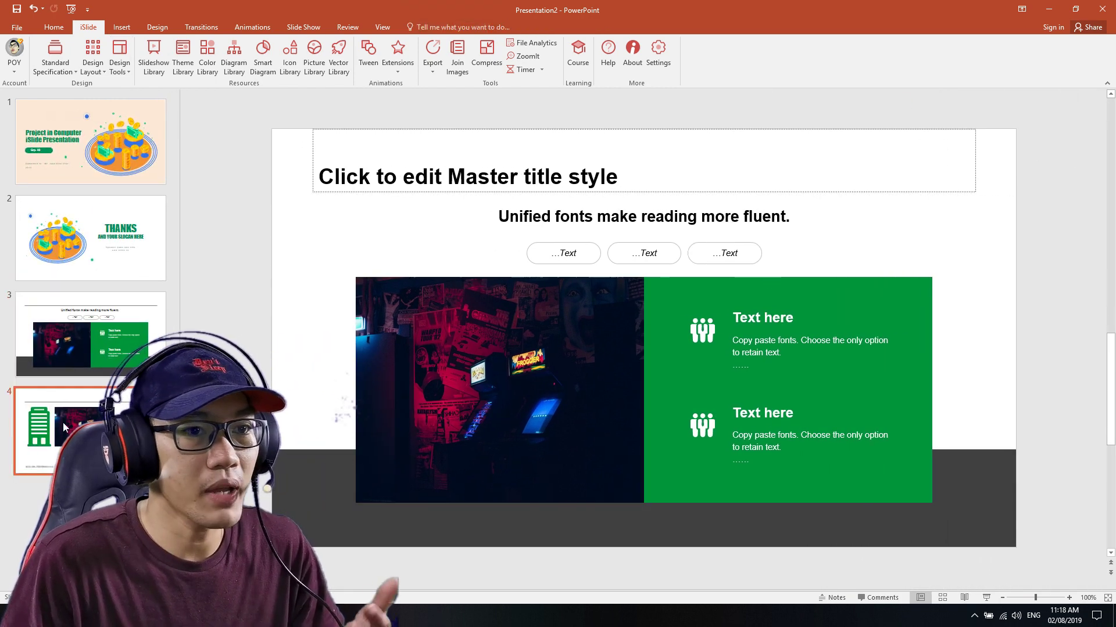
left_click(700, 316)
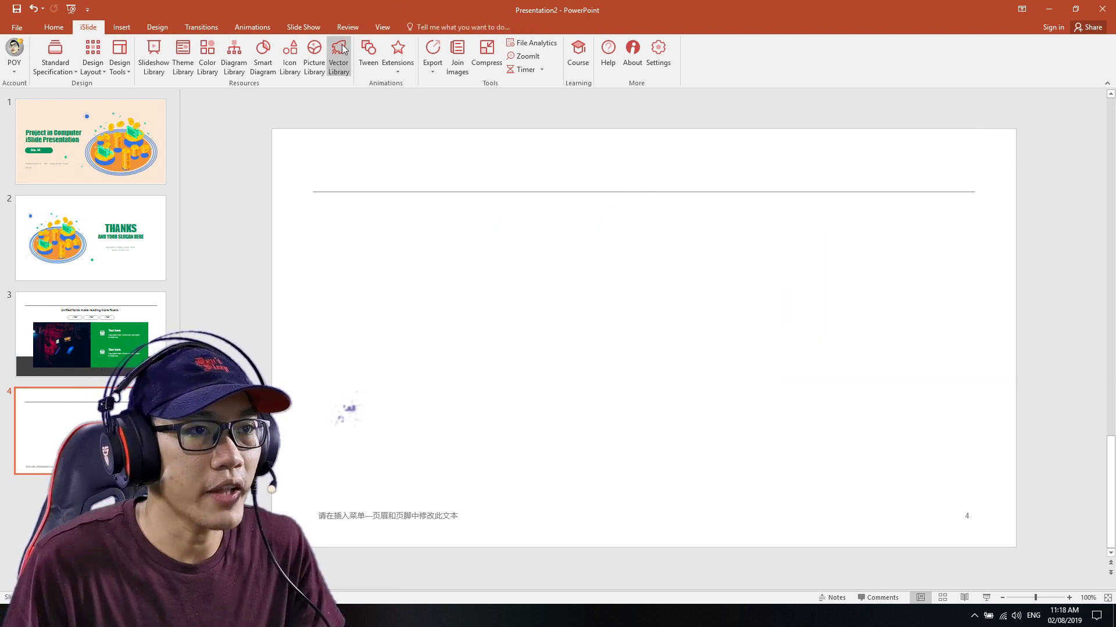
Search iSlide's Vector Library for 'ink' and insert a large black ink-splash shape on slide 4.
left_click(493, 154)
type("p")
type("ink")
key("Return")
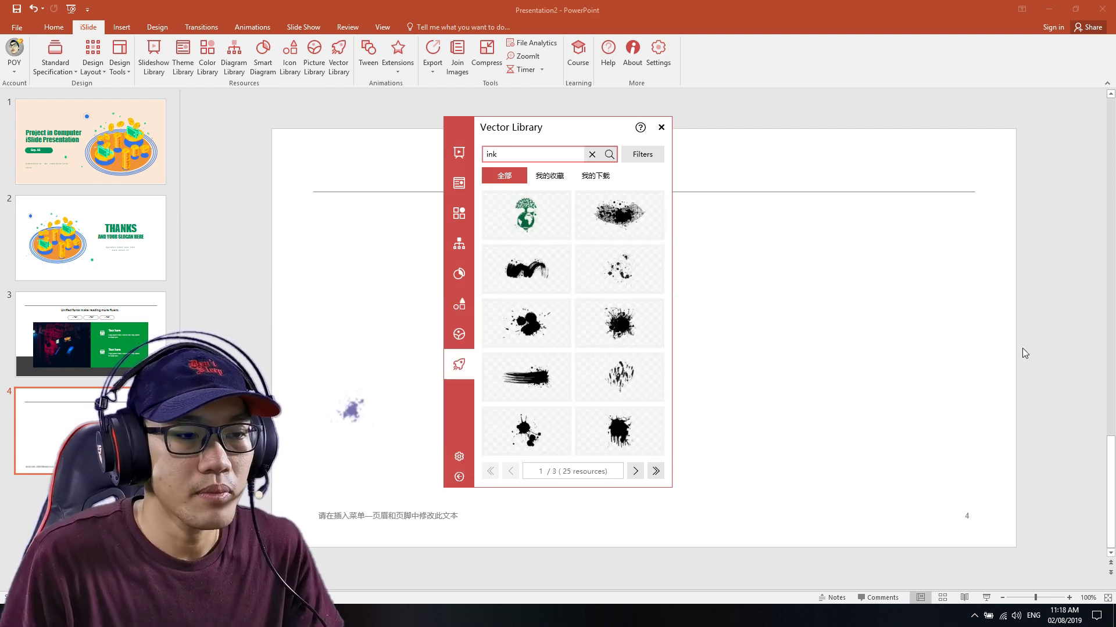
mouse_move(618, 322)
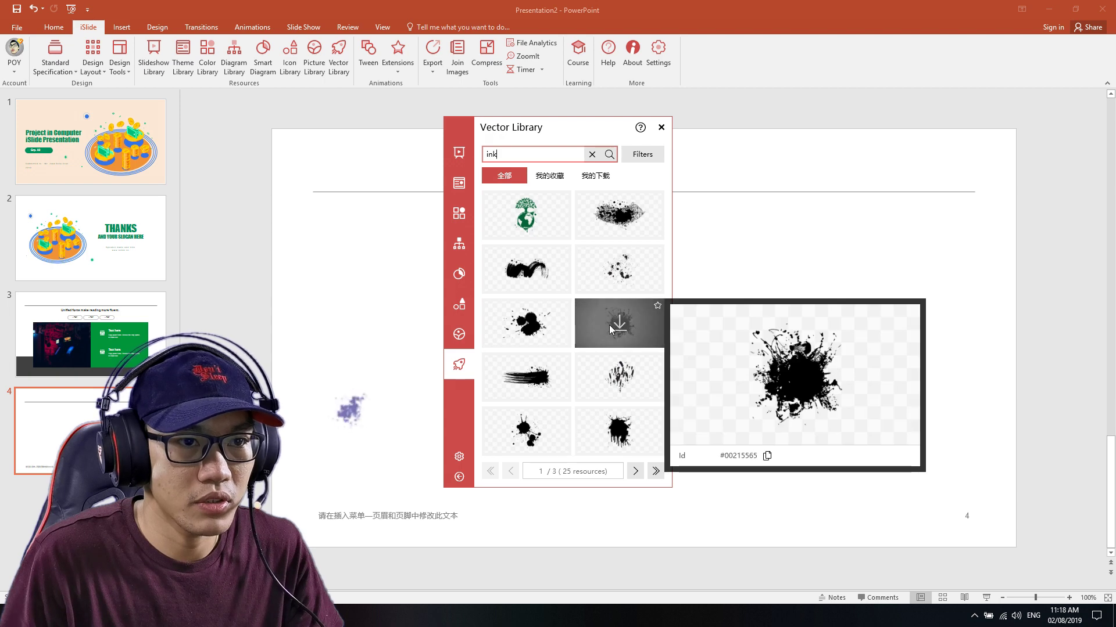
left_click(613, 325)
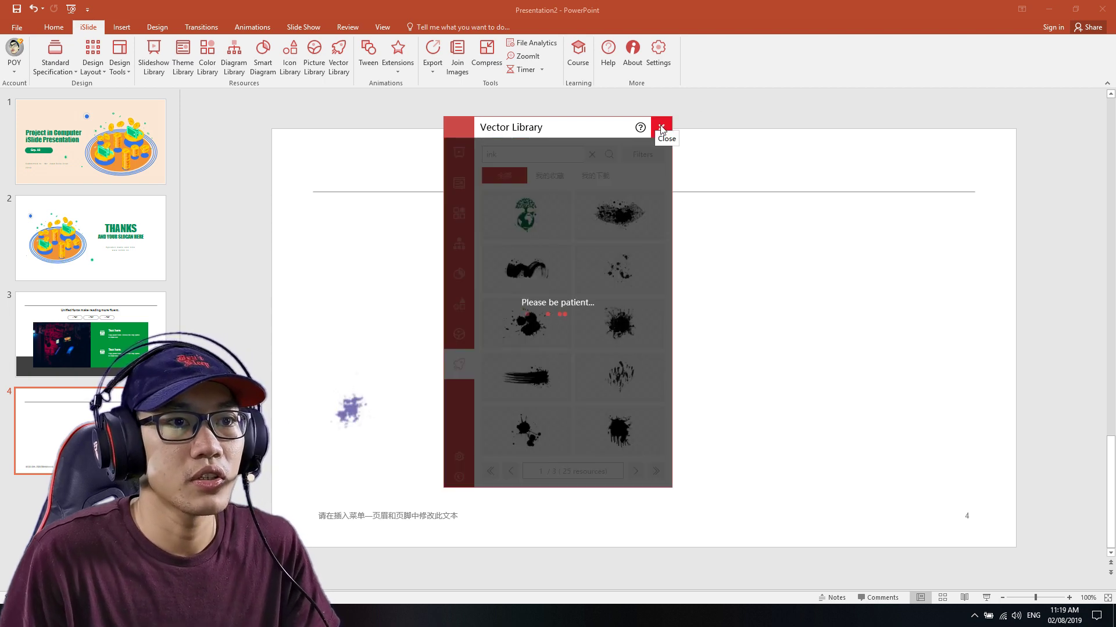
left_click(660, 129)
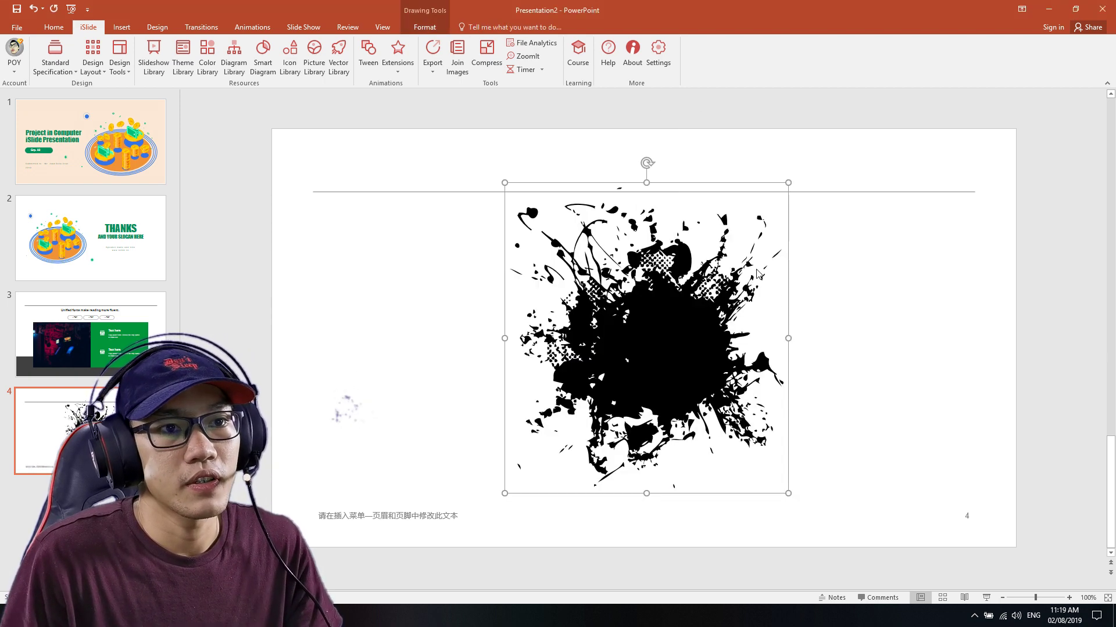
right_click(647, 343)
left_click(691, 516)
Fill the ink splash with the copied arcade photo.
left_click(999, 218)
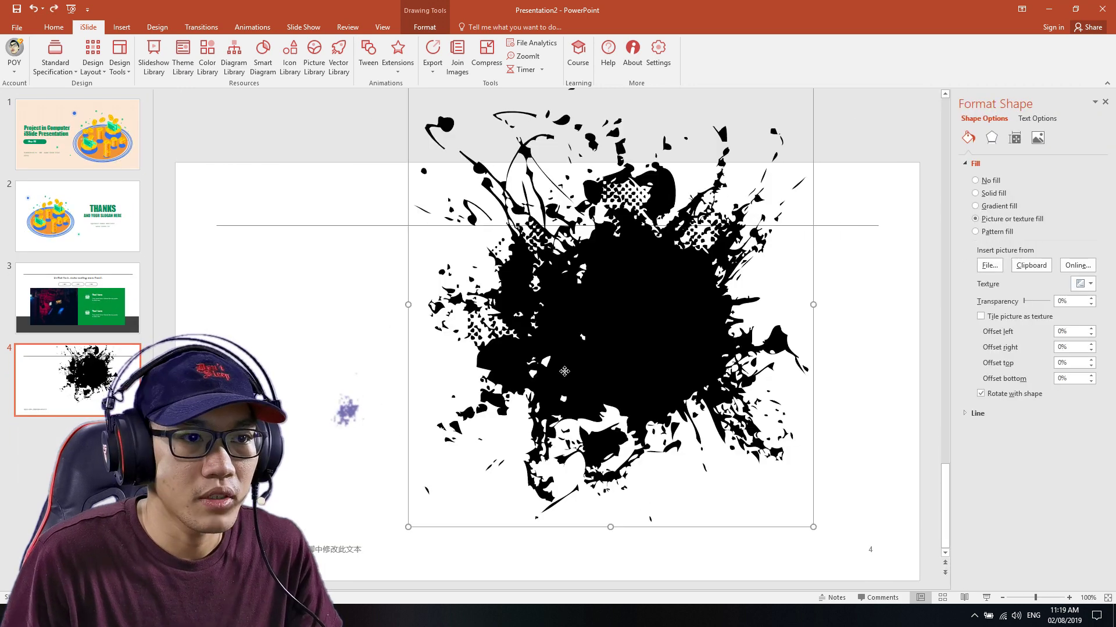
left_click_drag(580, 352, 566, 357)
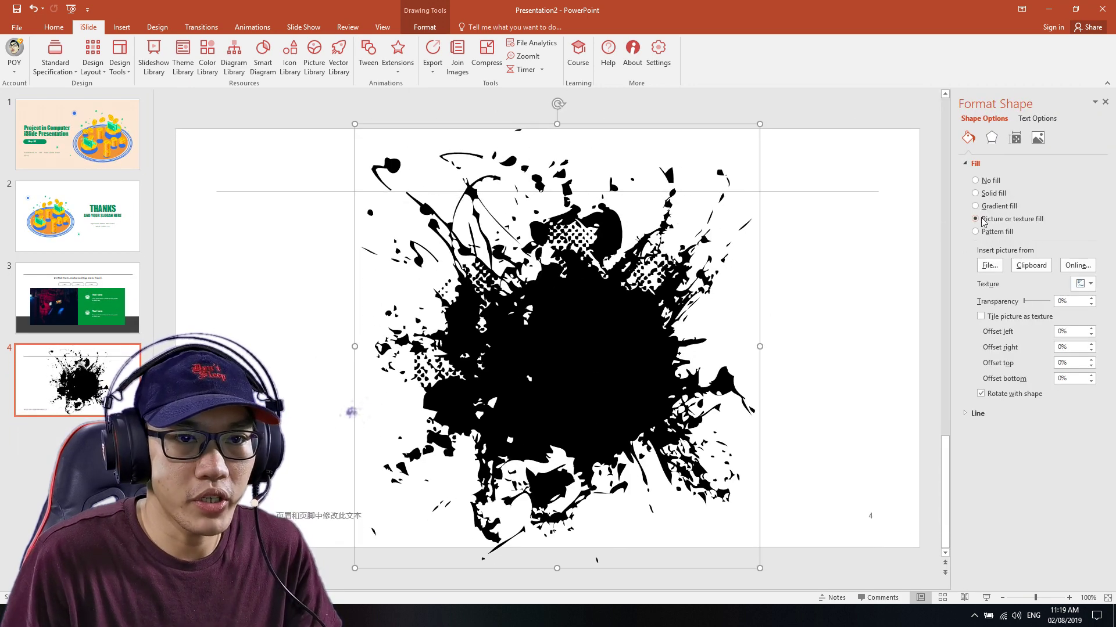
left_click(1022, 268)
left_click(824, 341)
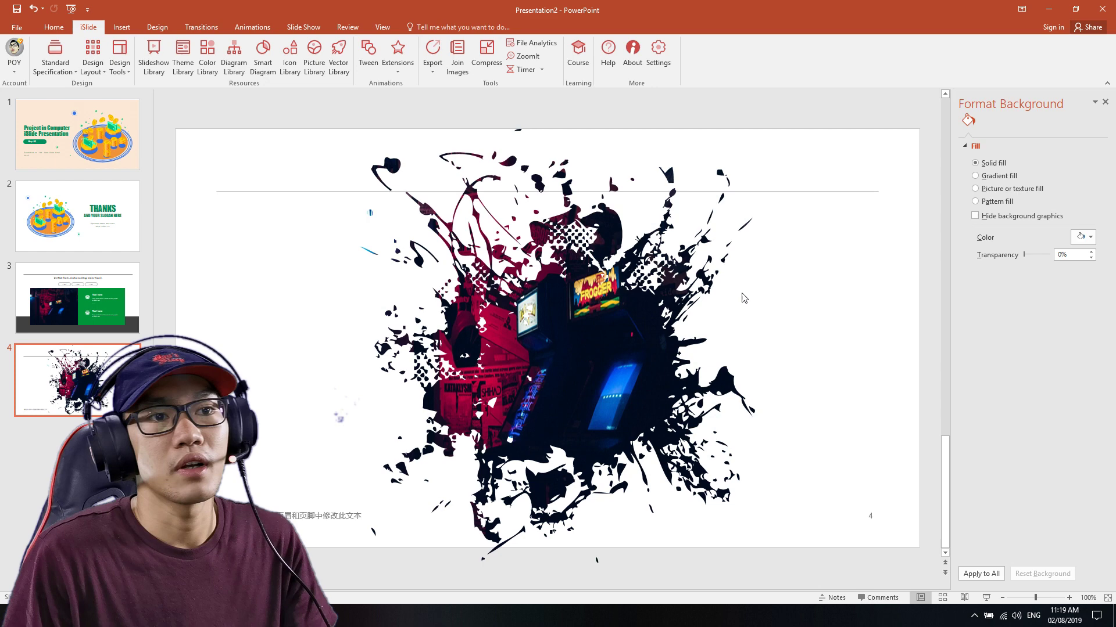
left_click(625, 258)
Shrink the arcade-photo splash and move it to the right half of slide 4.
left_click_drag(757, 121, 709, 178)
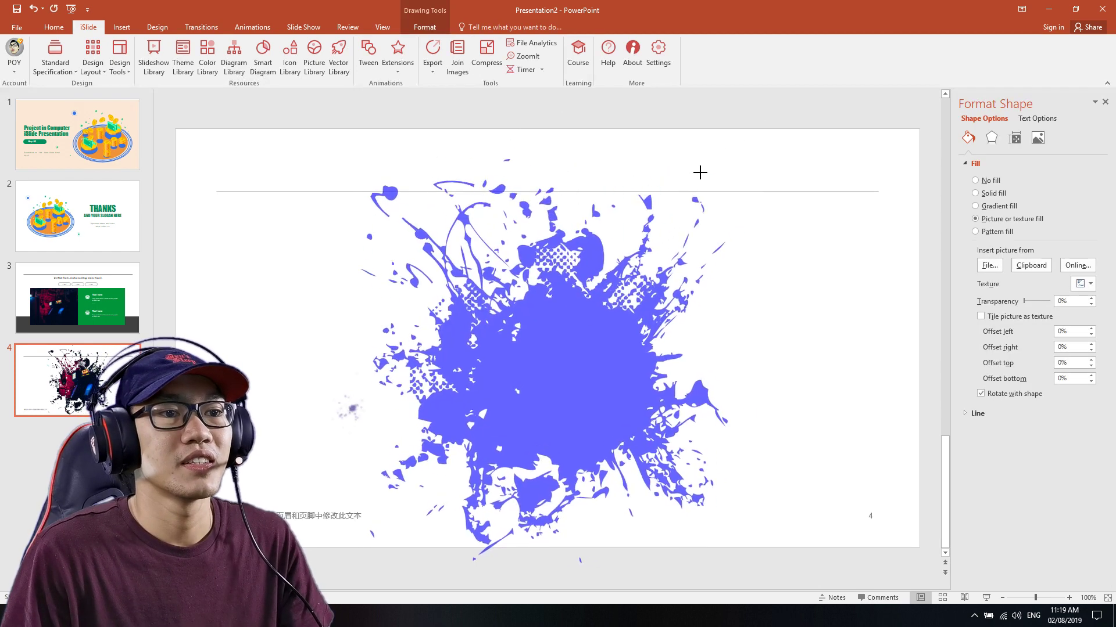
left_click_drag(555, 377, 716, 358)
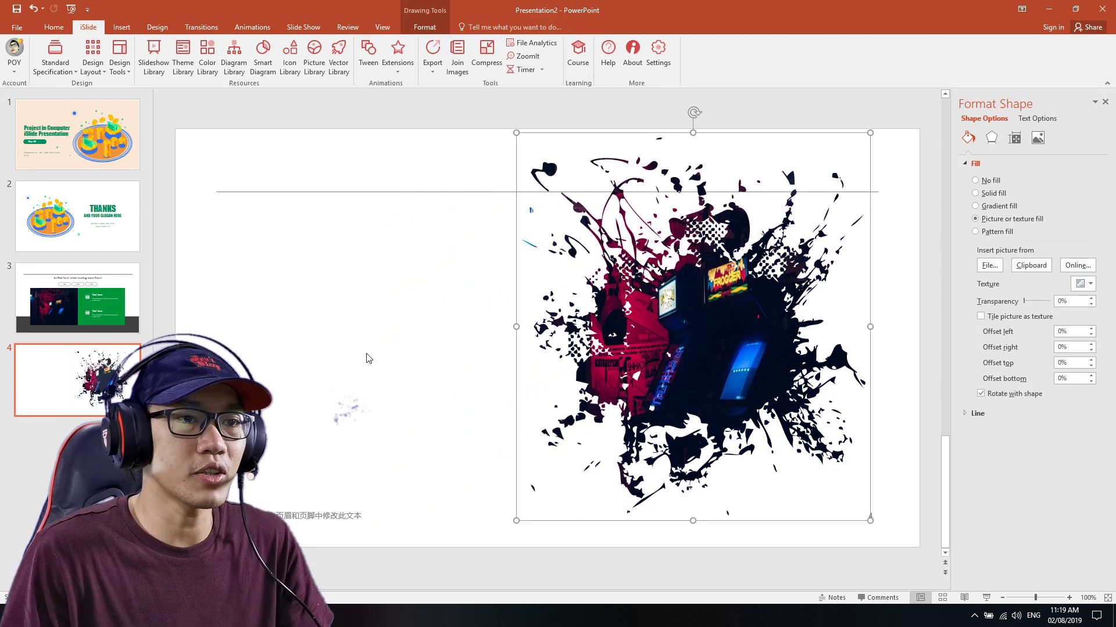
left_click(367, 358)
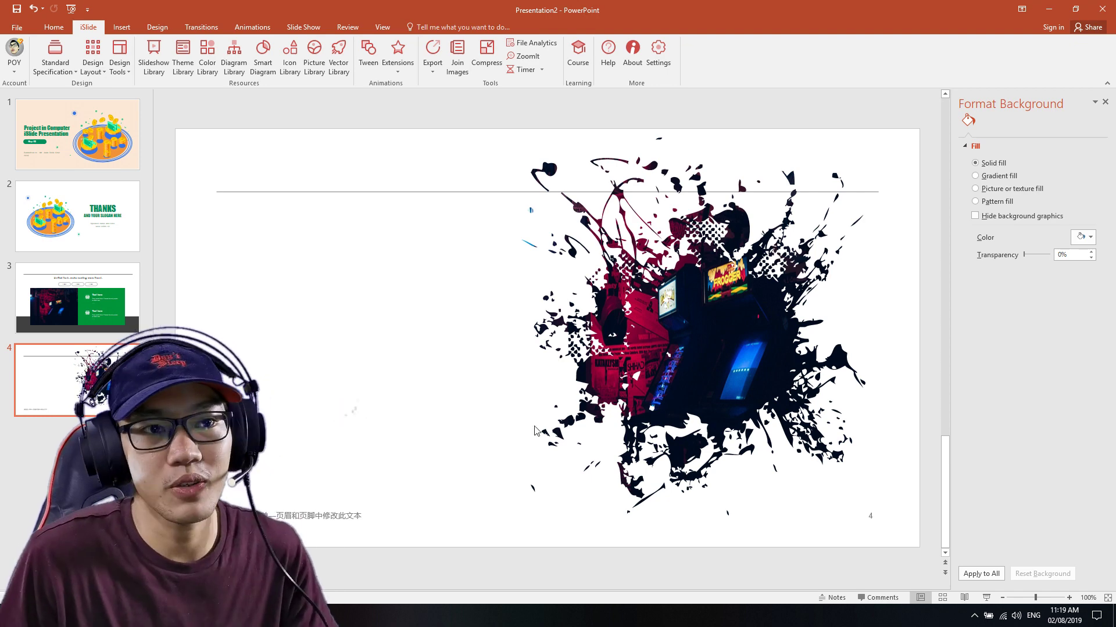
left_click_drag(516, 129, 516, 146)
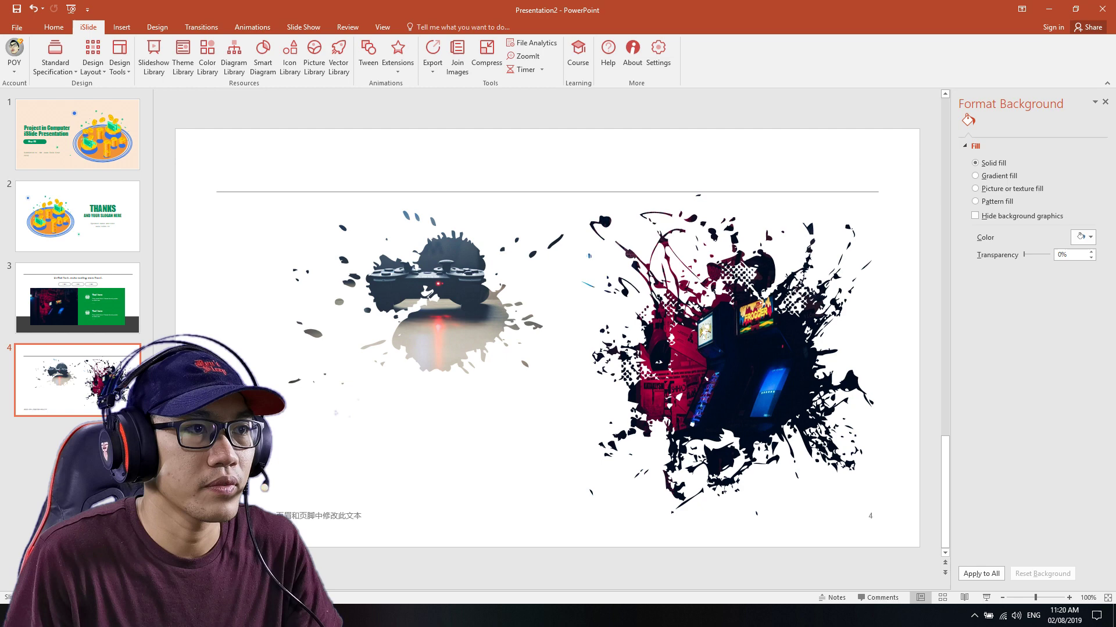
left_click(54, 31)
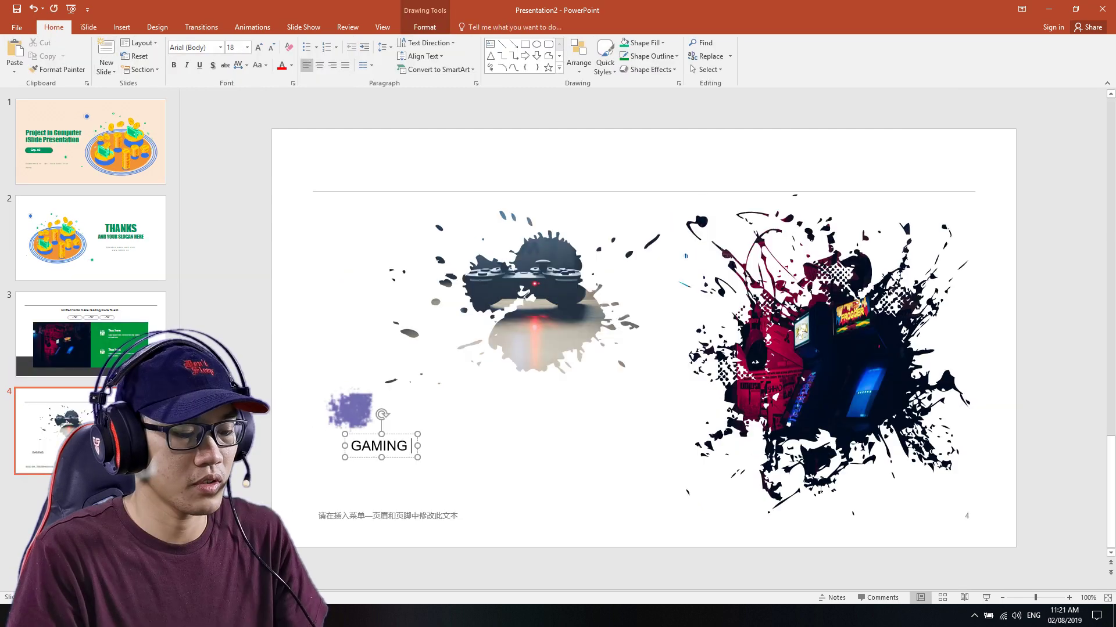
Complete the slide 4 title to read 'GAMING GENERATION'.
type("GENERATION")
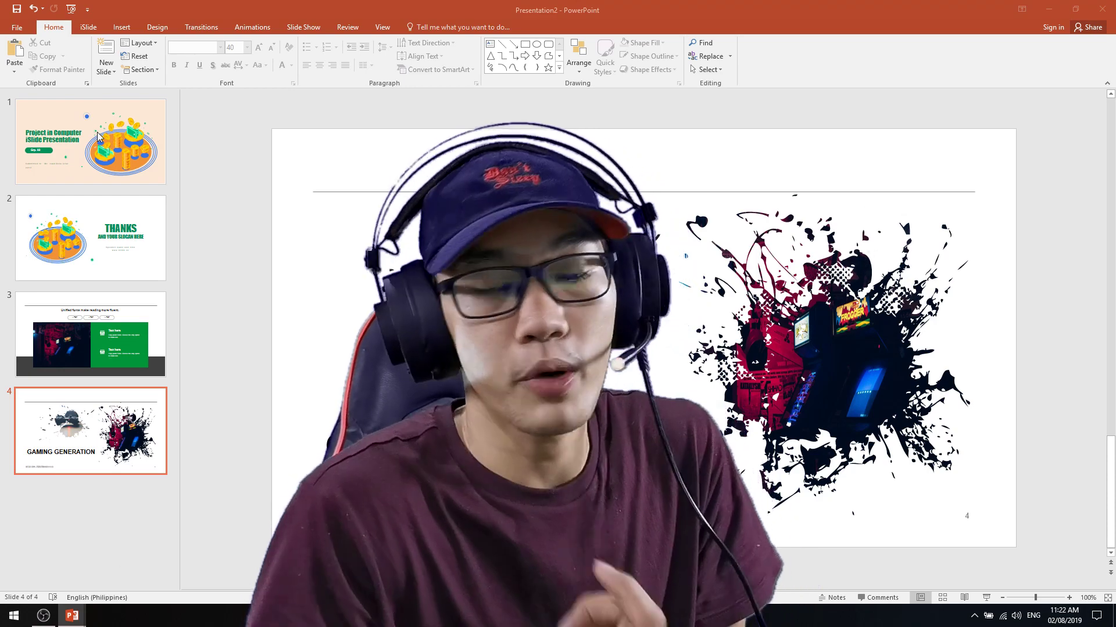
left_click(88, 27)
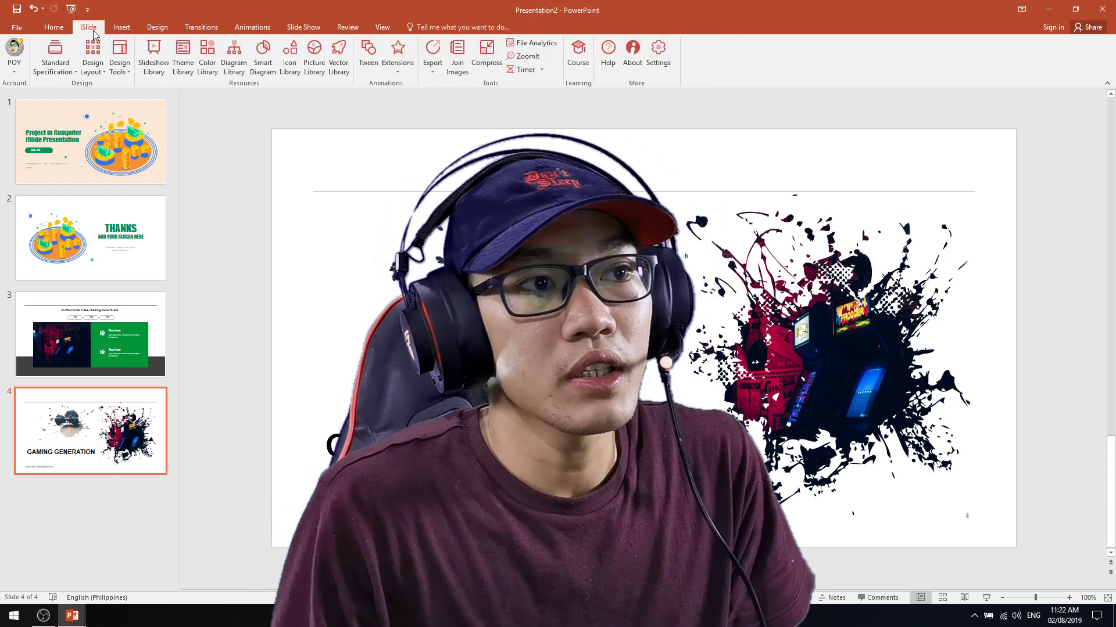
left_click(14, 72)
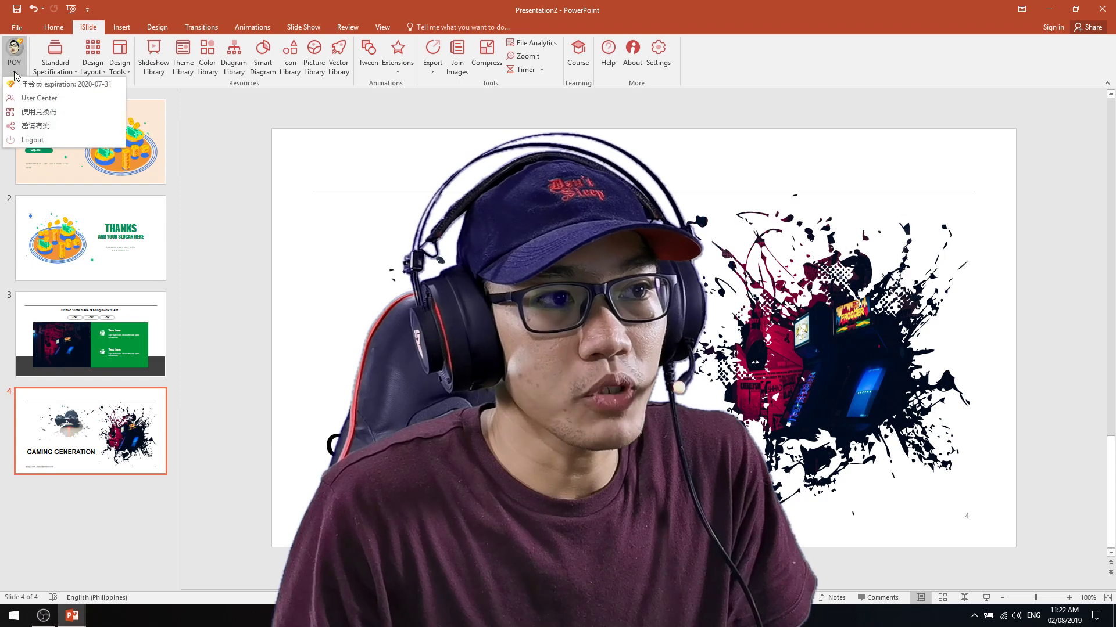
left_click(30, 99)
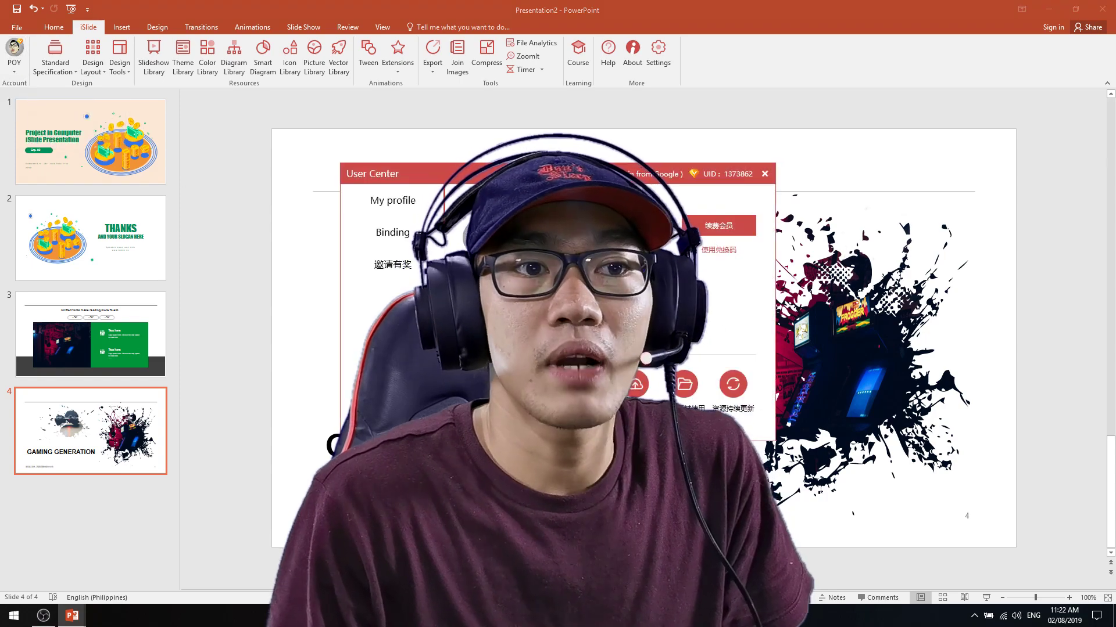
left_click(764, 174)
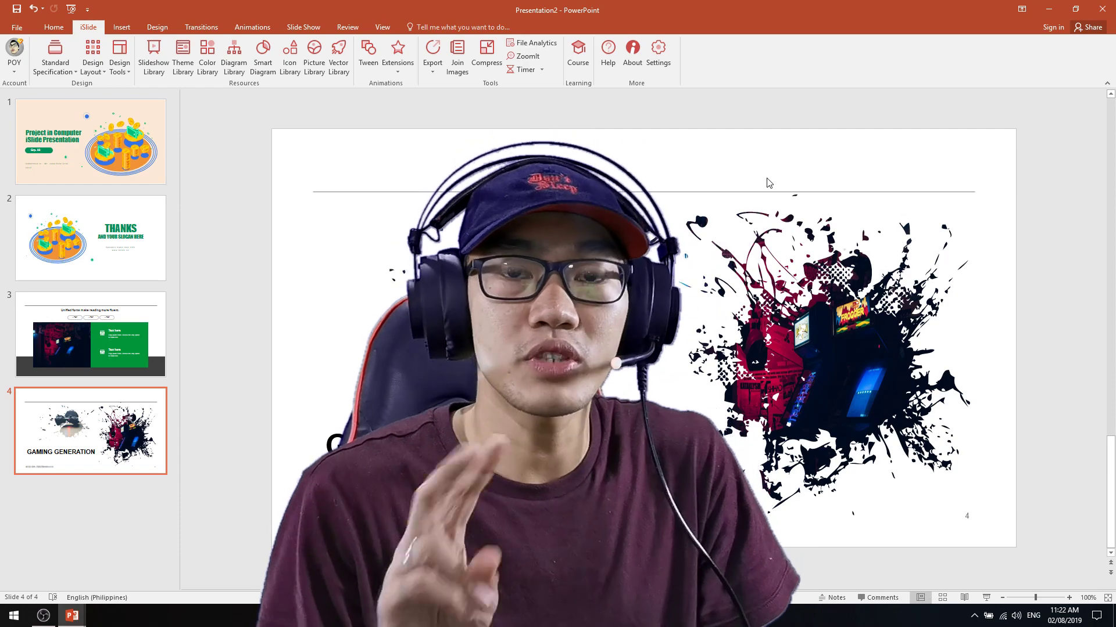